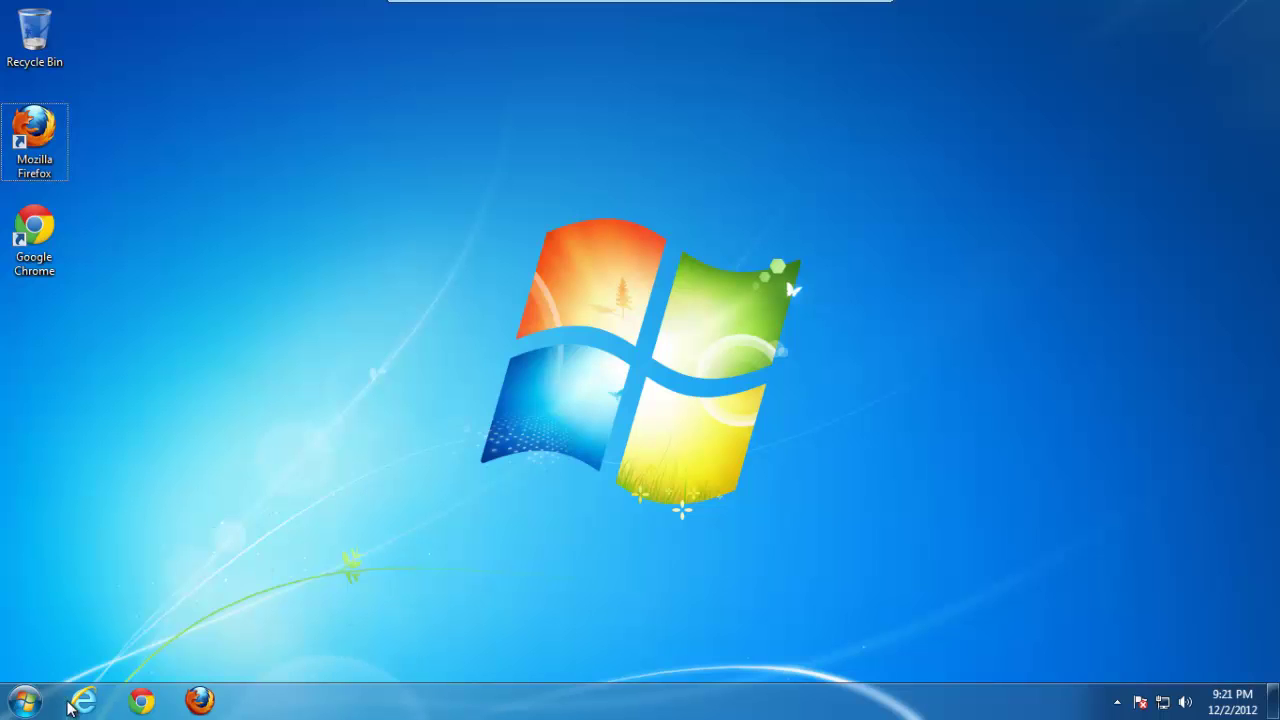
Step: In Internet Explorer, load the saved nanodac Web Server favourite at 65.216.186.40
left_click(86, 703)
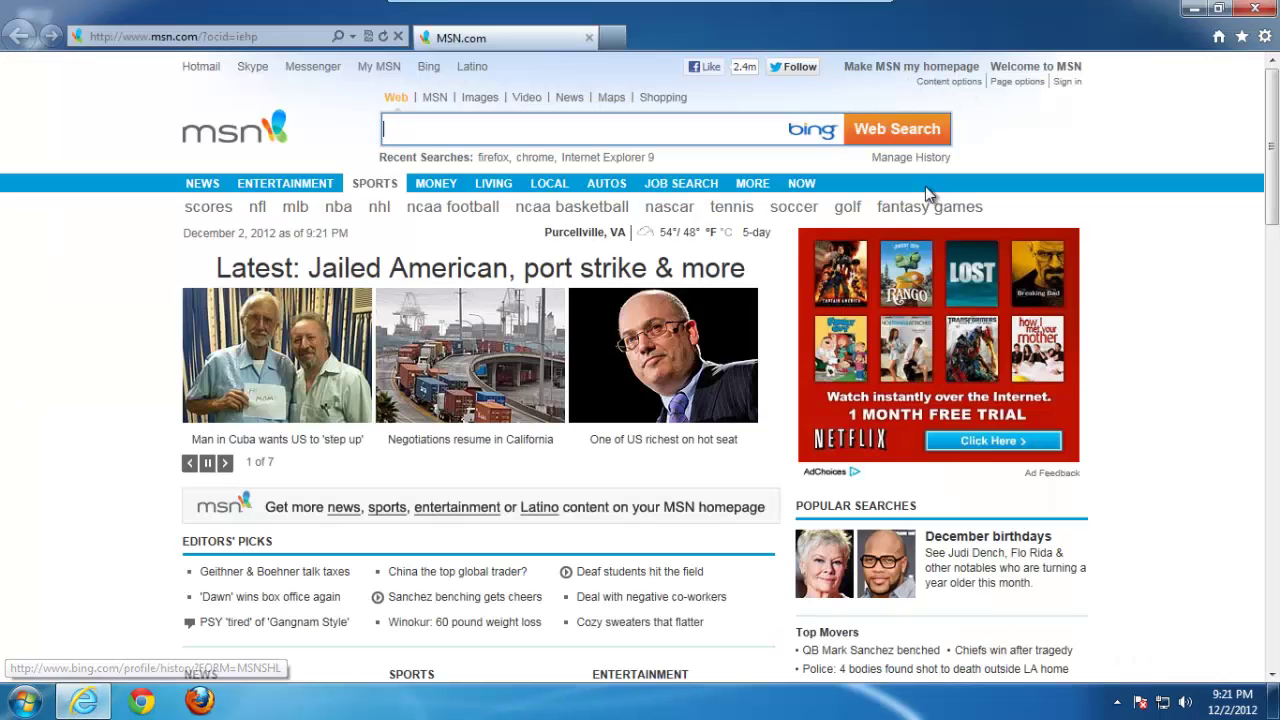
left_click(1240, 38)
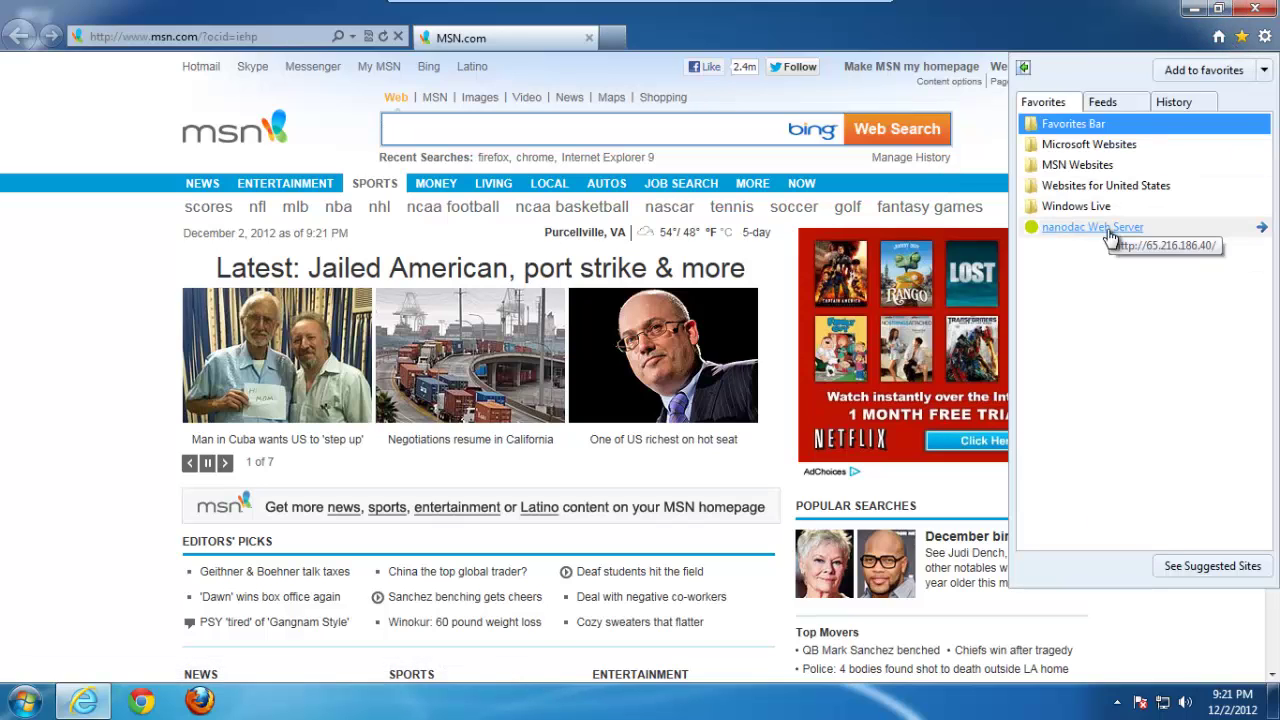
left_click(1106, 228)
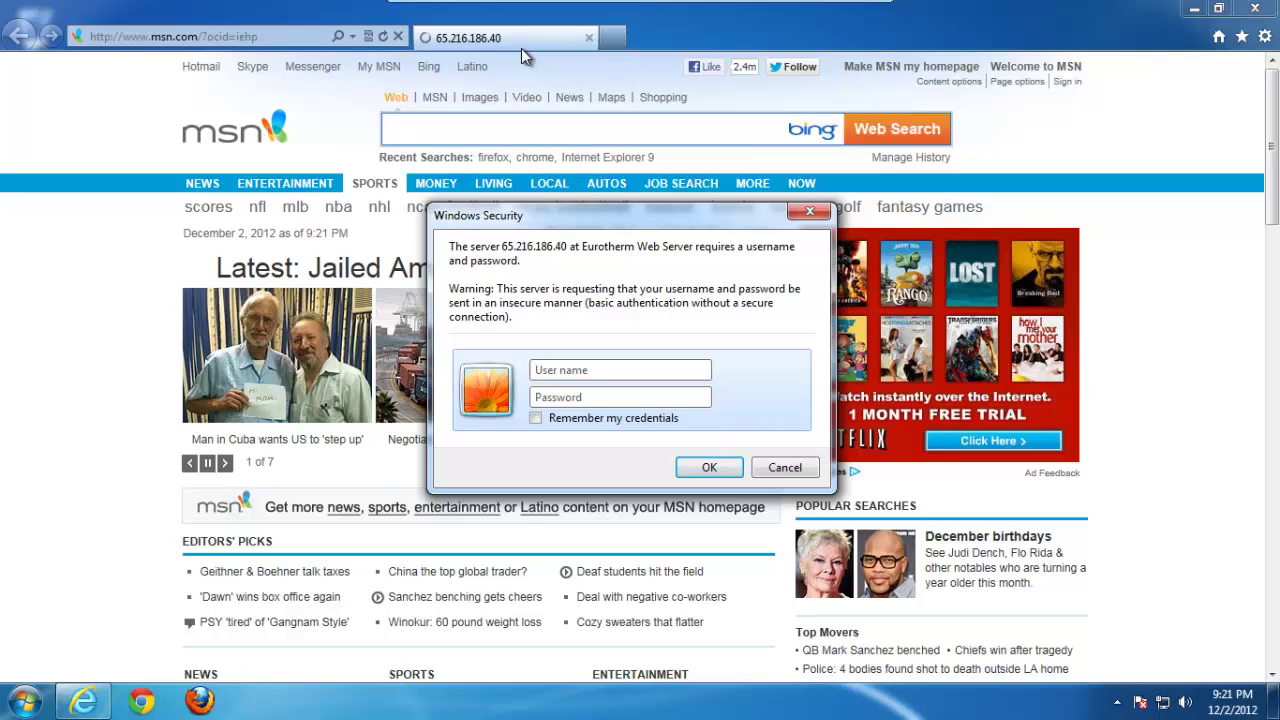
Step: Fill in the login username and password in the Windows Security prompt
type("admin")
key("Tab")
type("*****")
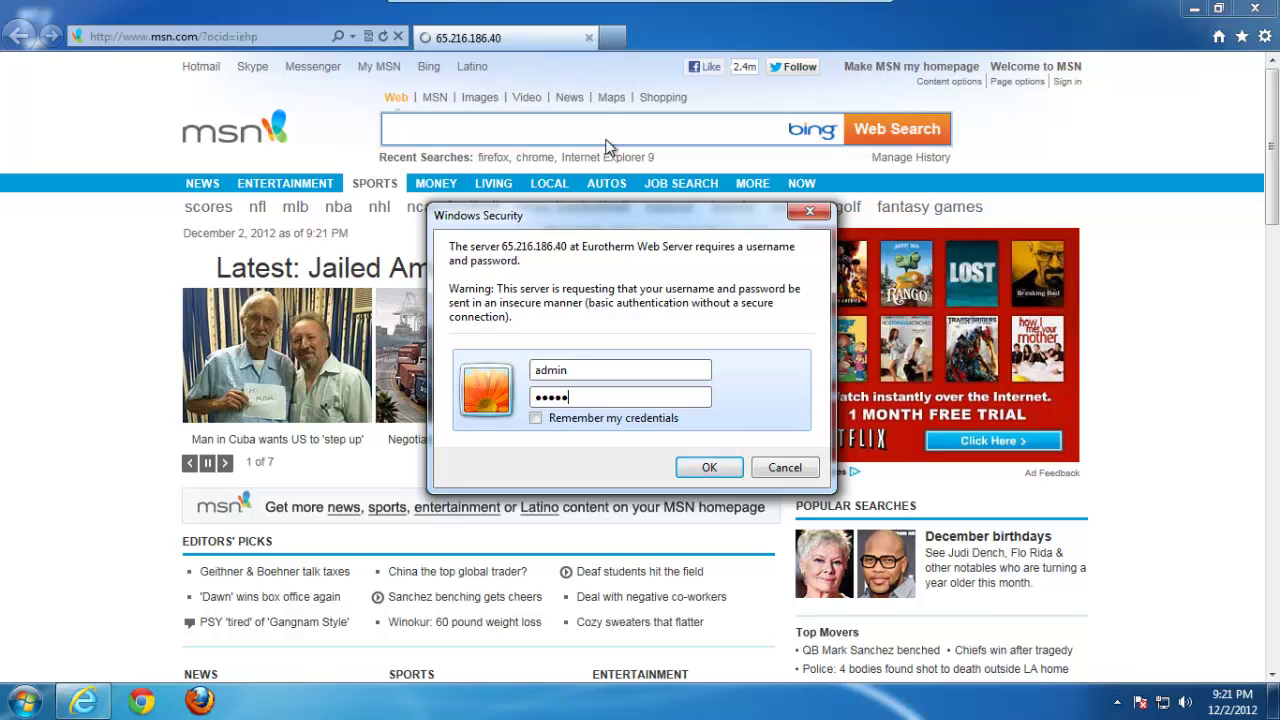
Step: Log in to the web server and browse the About and Contact pages
left_click(709, 467)
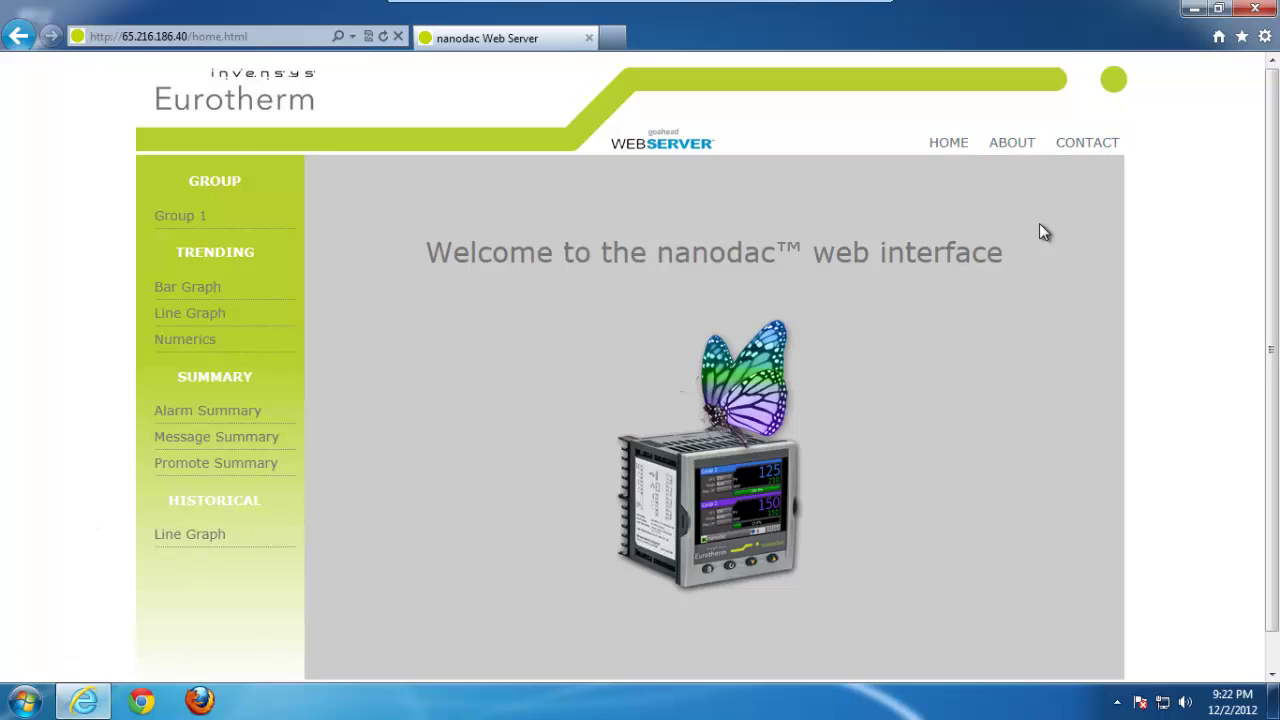
left_click(1020, 150)
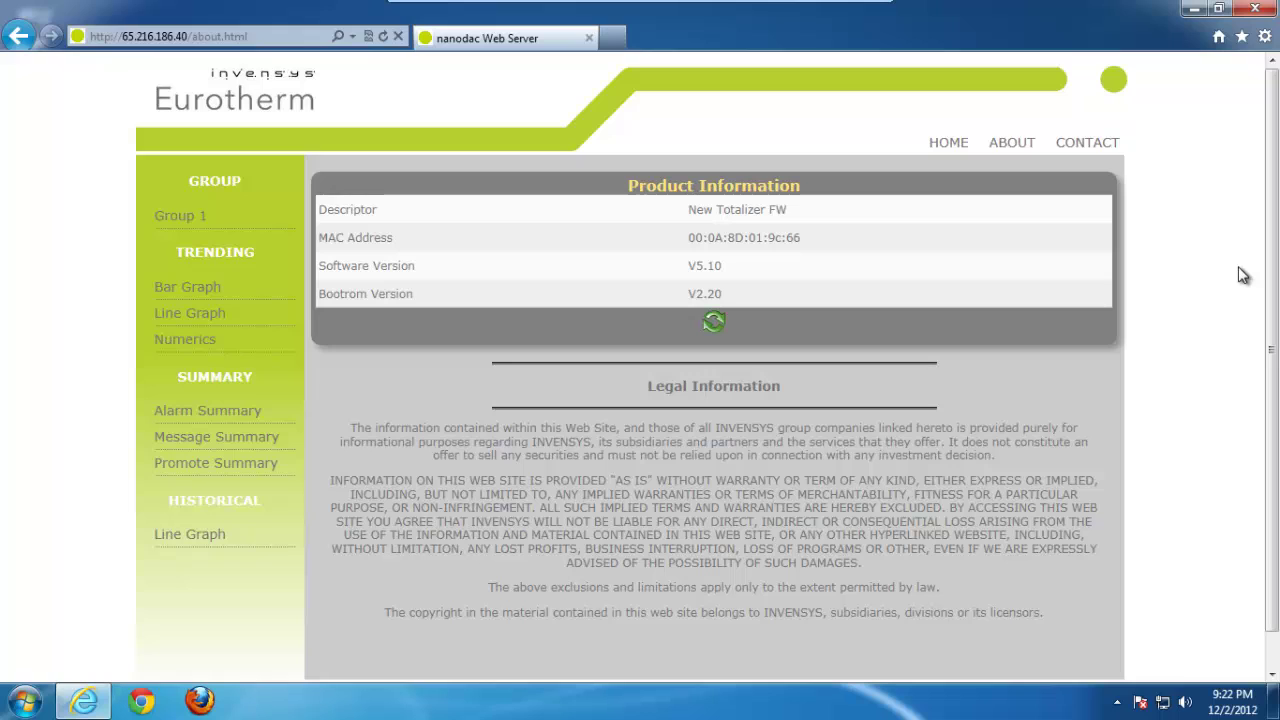
left_click(1088, 143)
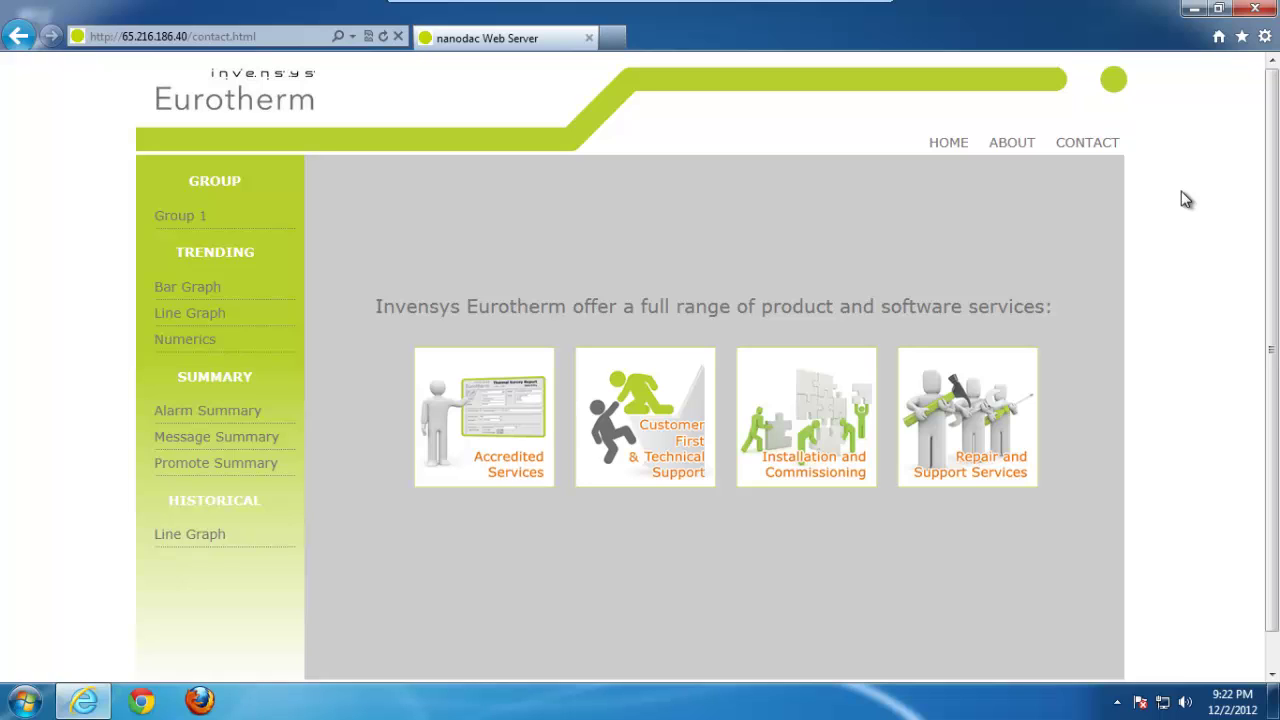
left_click(950, 145)
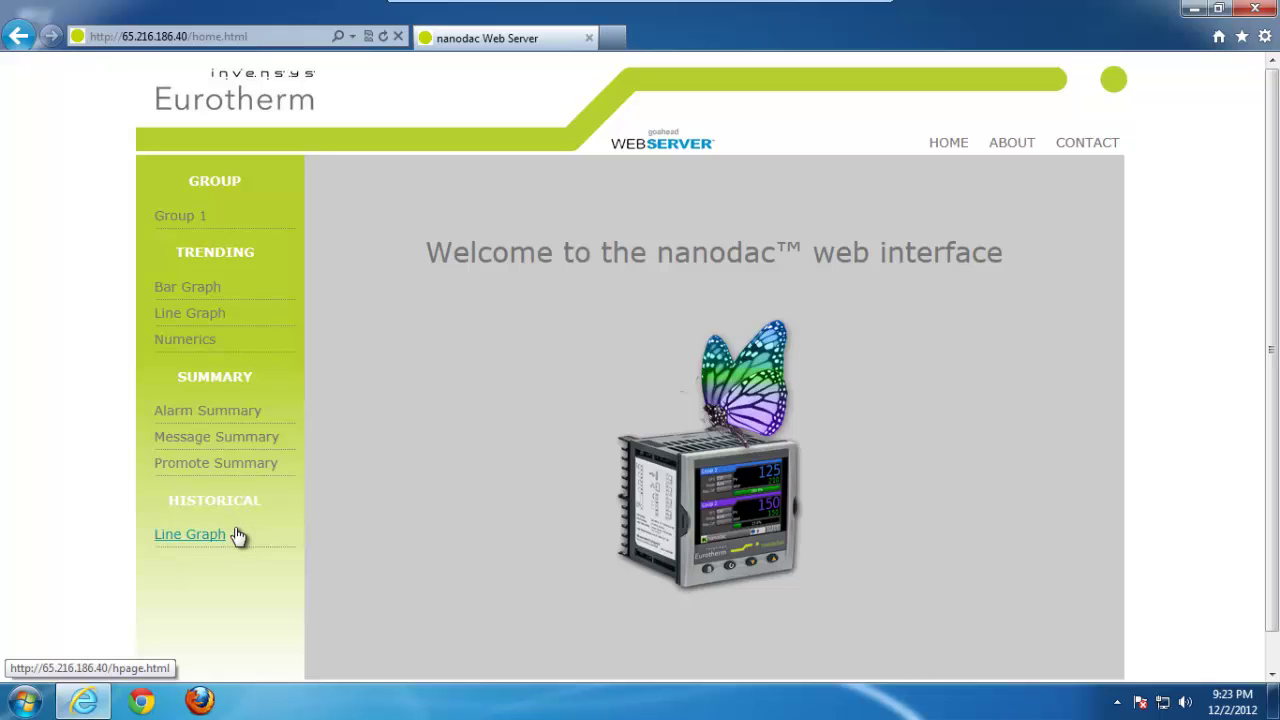
Step: Show the live Bar Graph of Front, Middle, Rear Zone Temp and Pressure
left_click(185, 288)
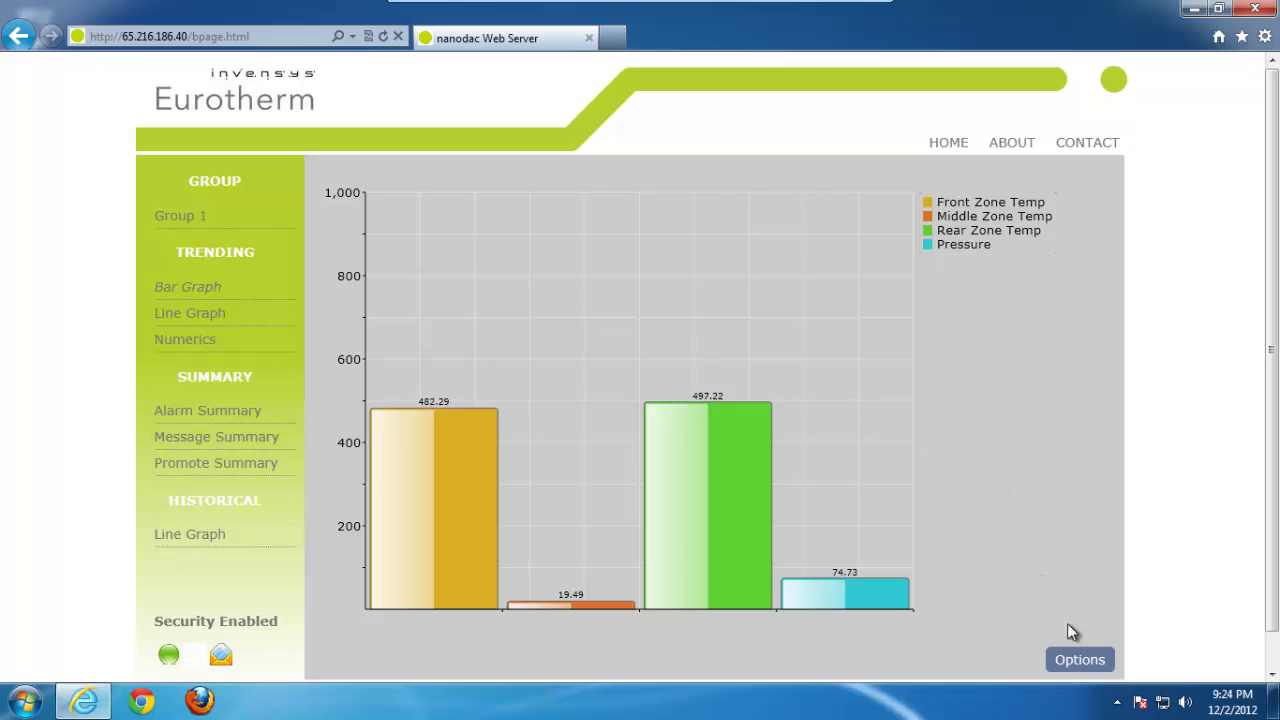
Step: Set the bar graph's Graph Type to Flat and save it
left_click(1100, 666)
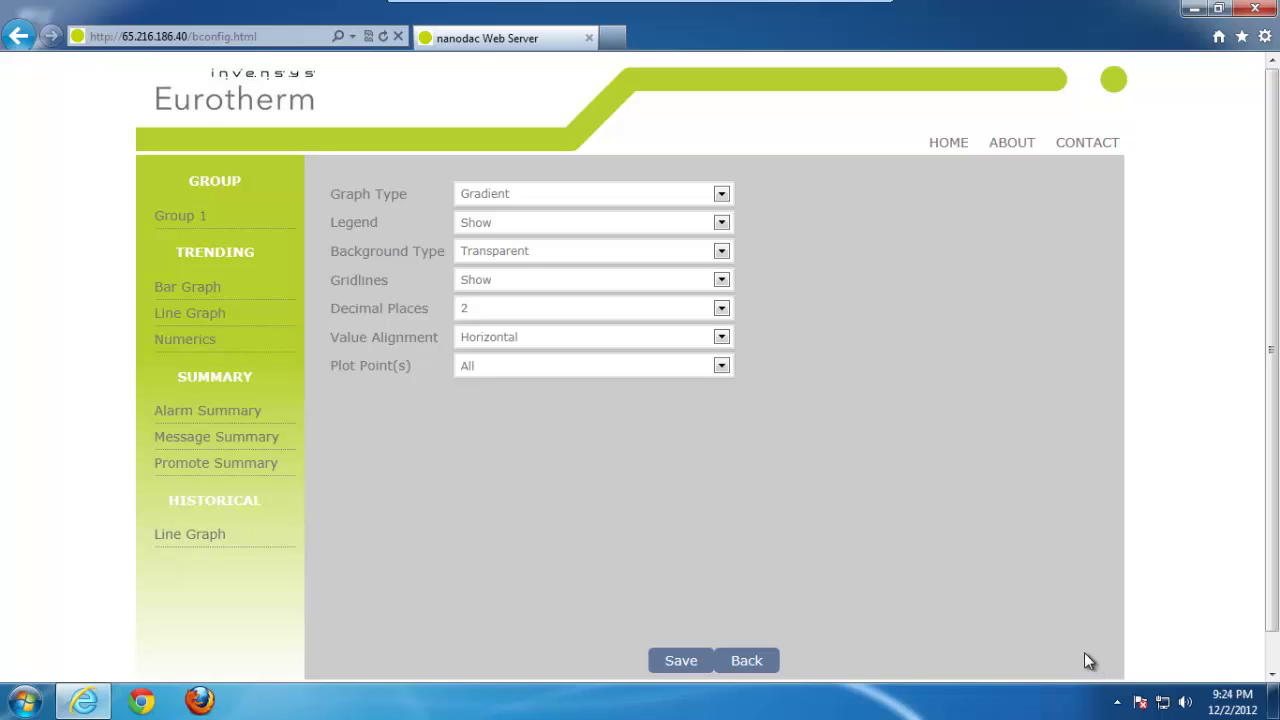
left_click(722, 196)
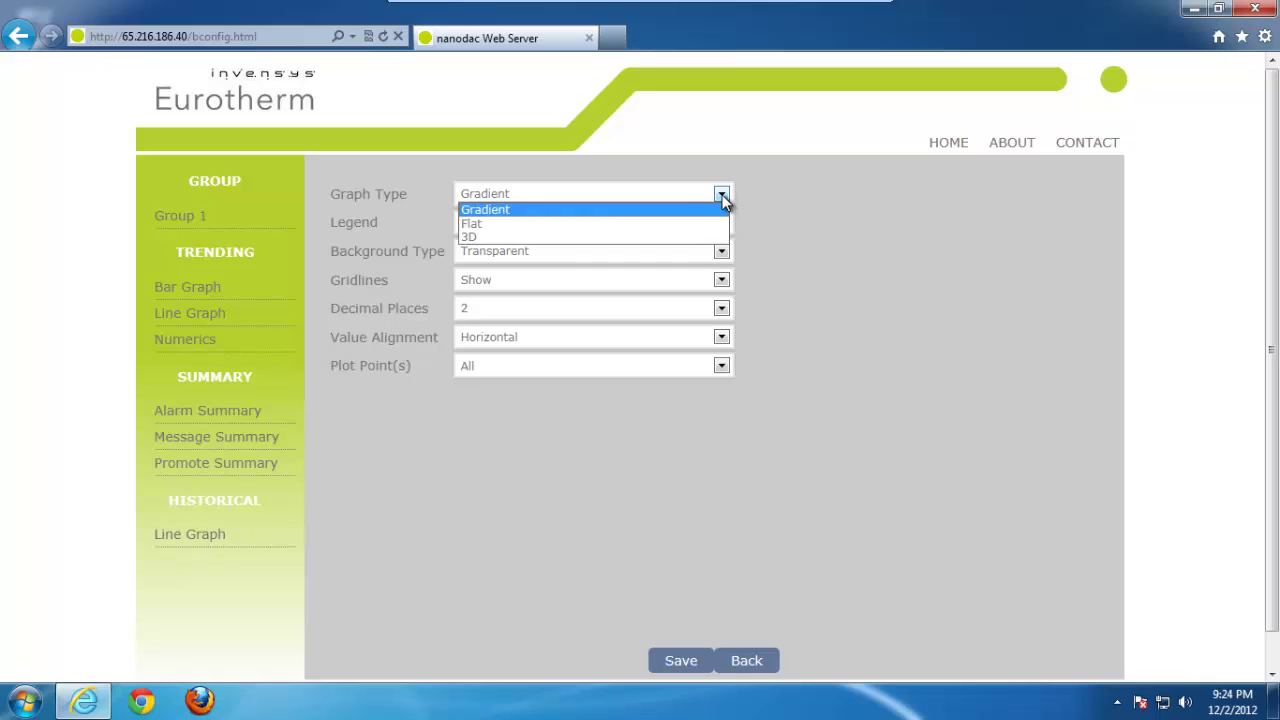
left_click(583, 224)
left_click(690, 661)
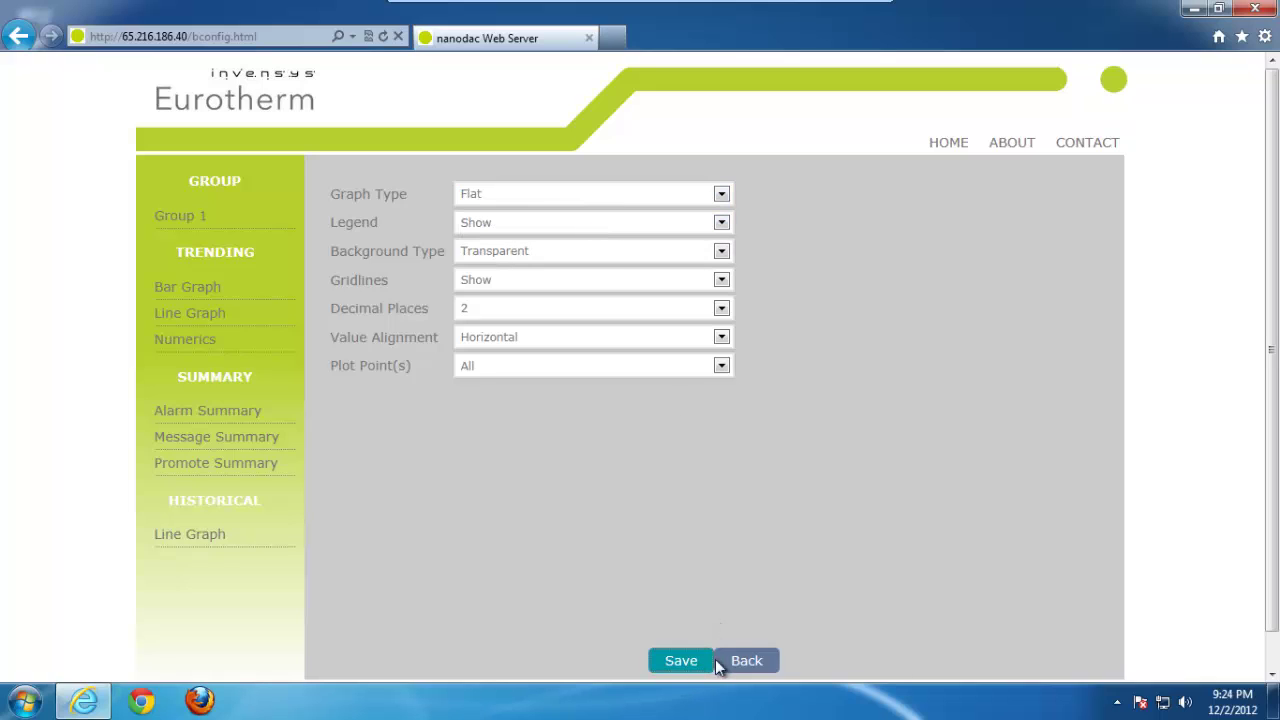
left_click(740, 661)
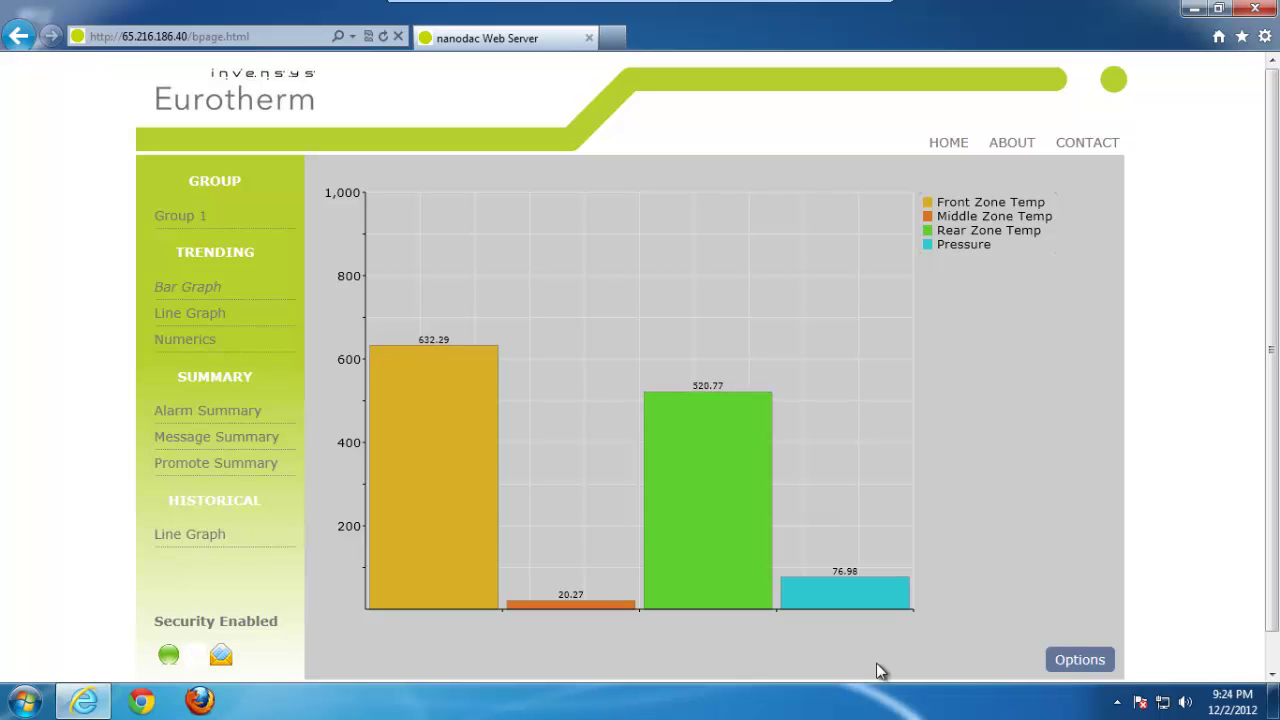
Step: Set the bar graph's Decimal Places to 0 and save
left_click(1083, 661)
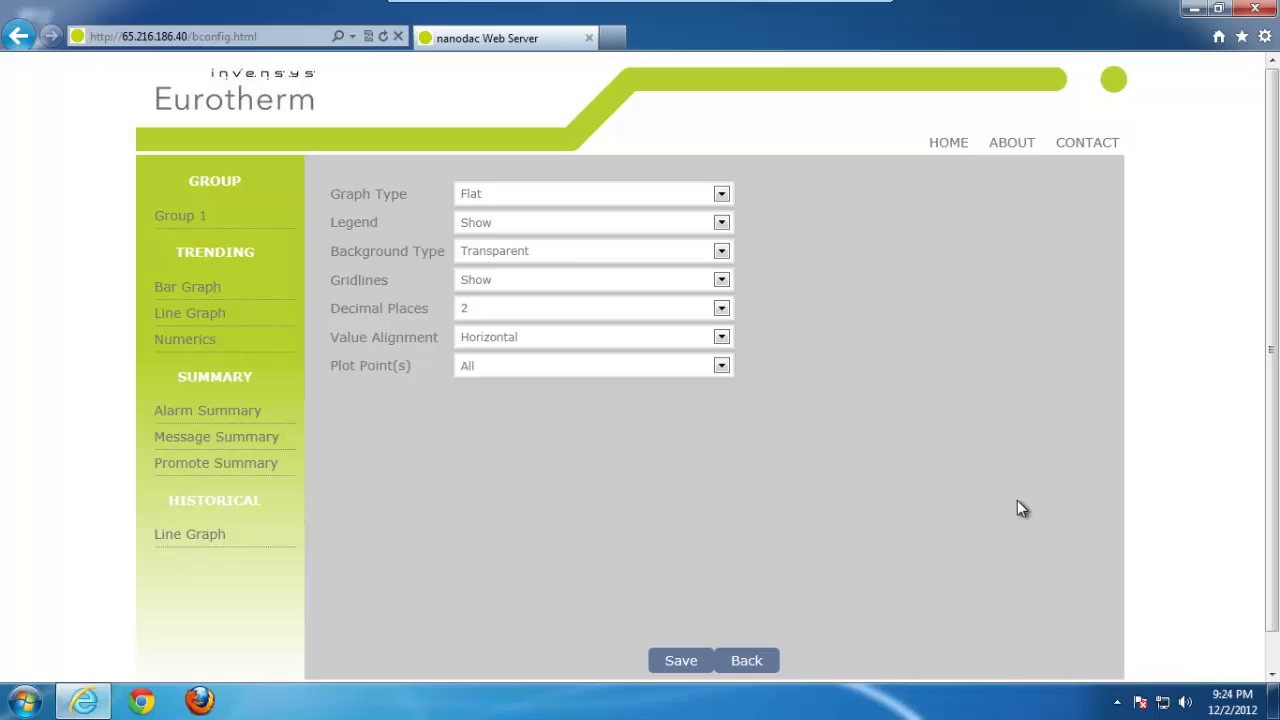
left_click(721, 309)
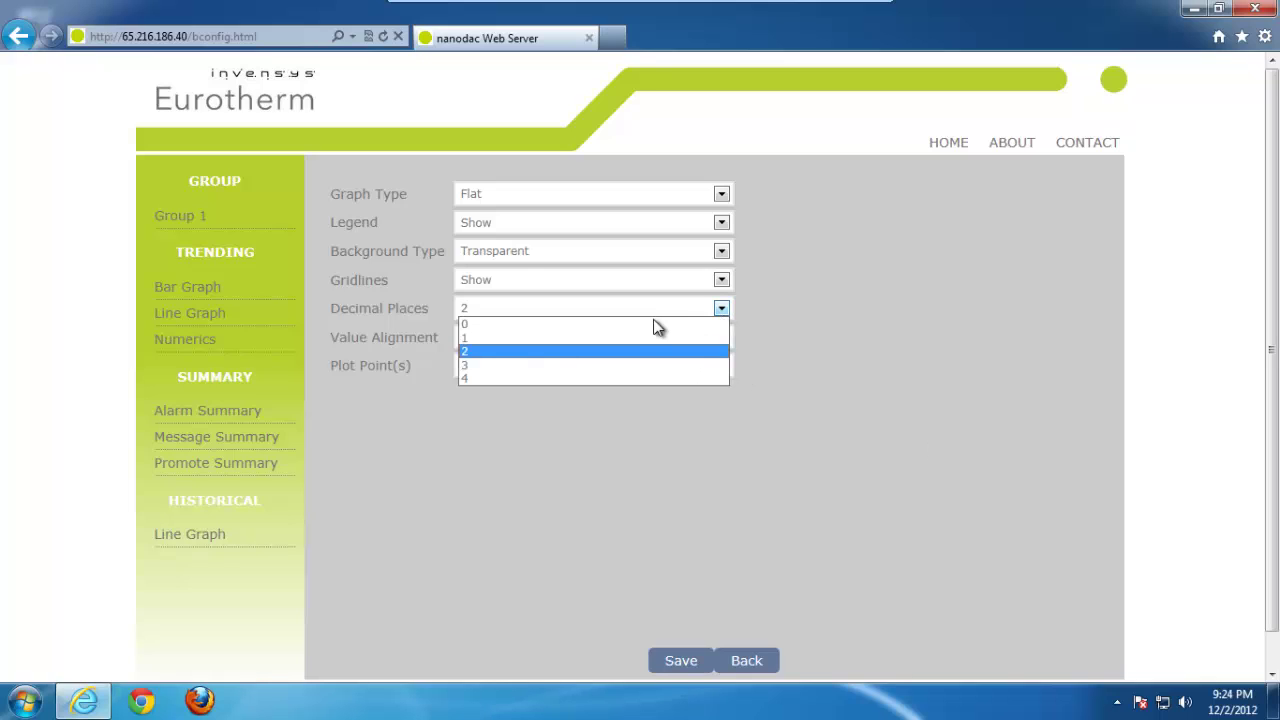
left_click(596, 323)
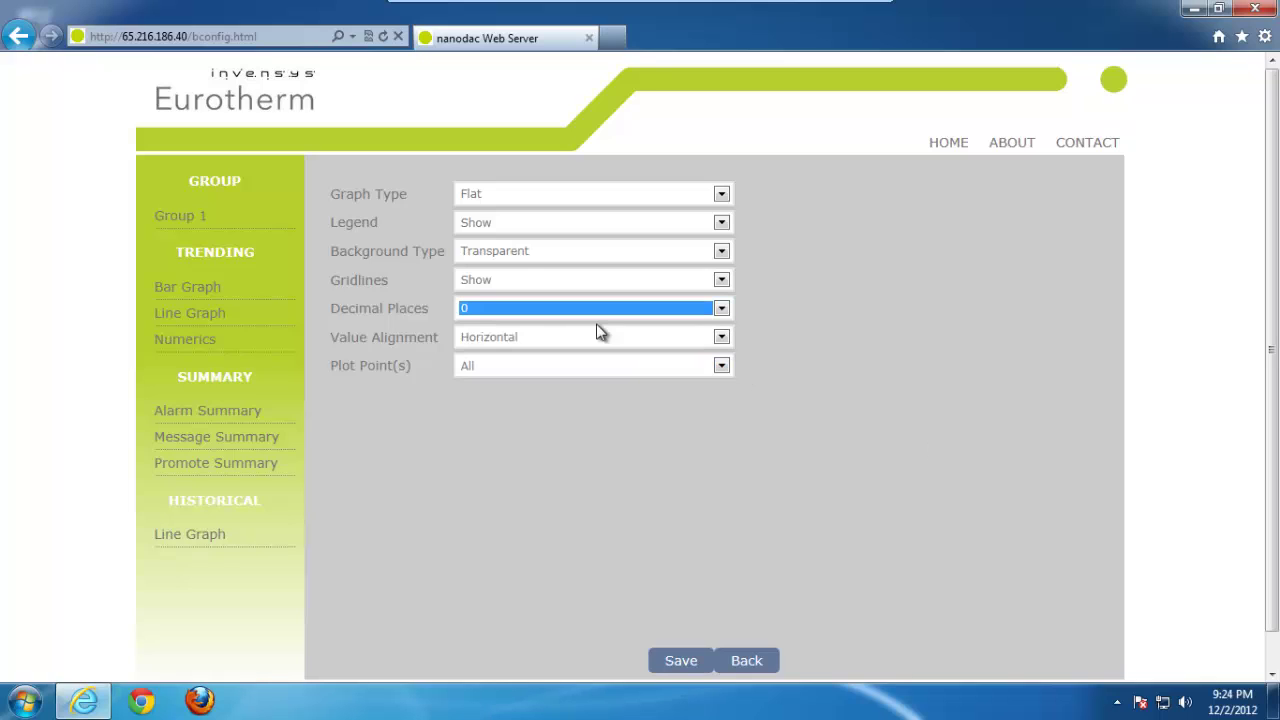
left_click(680, 661)
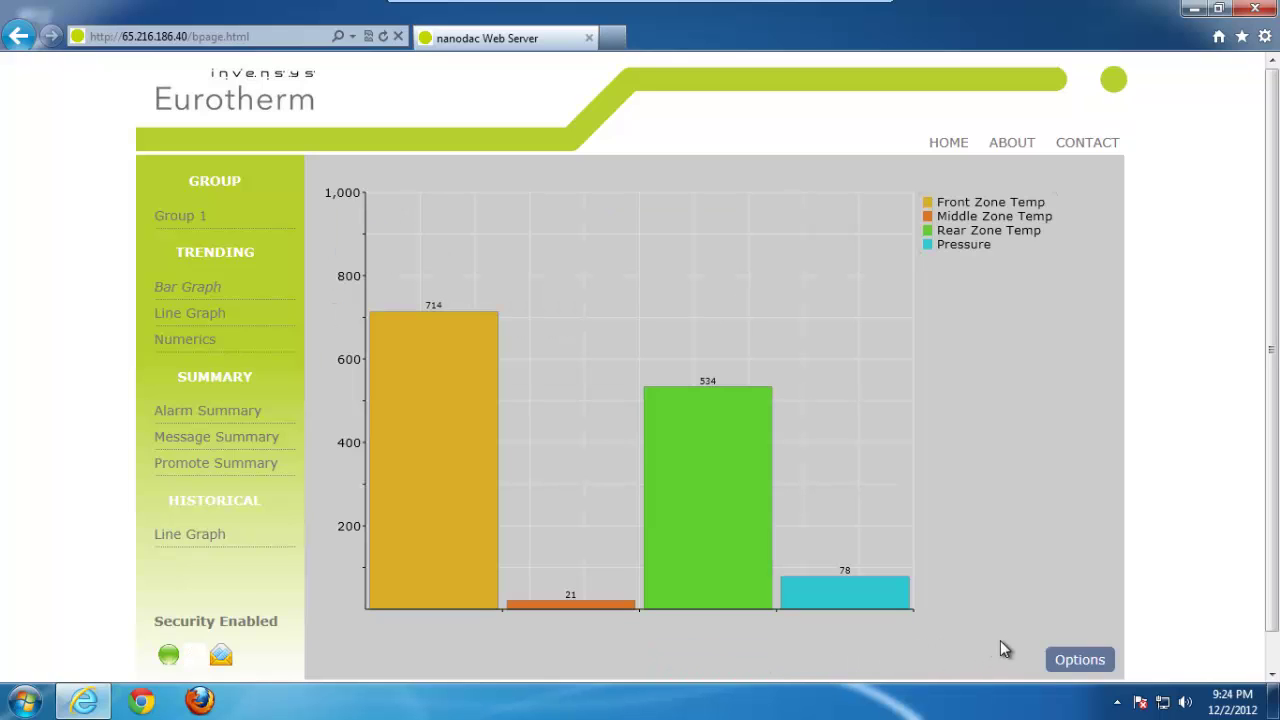
Step: Plot only Rear Zone Temp on the bar graph, keeping the other display options unchanged
left_click(1098, 661)
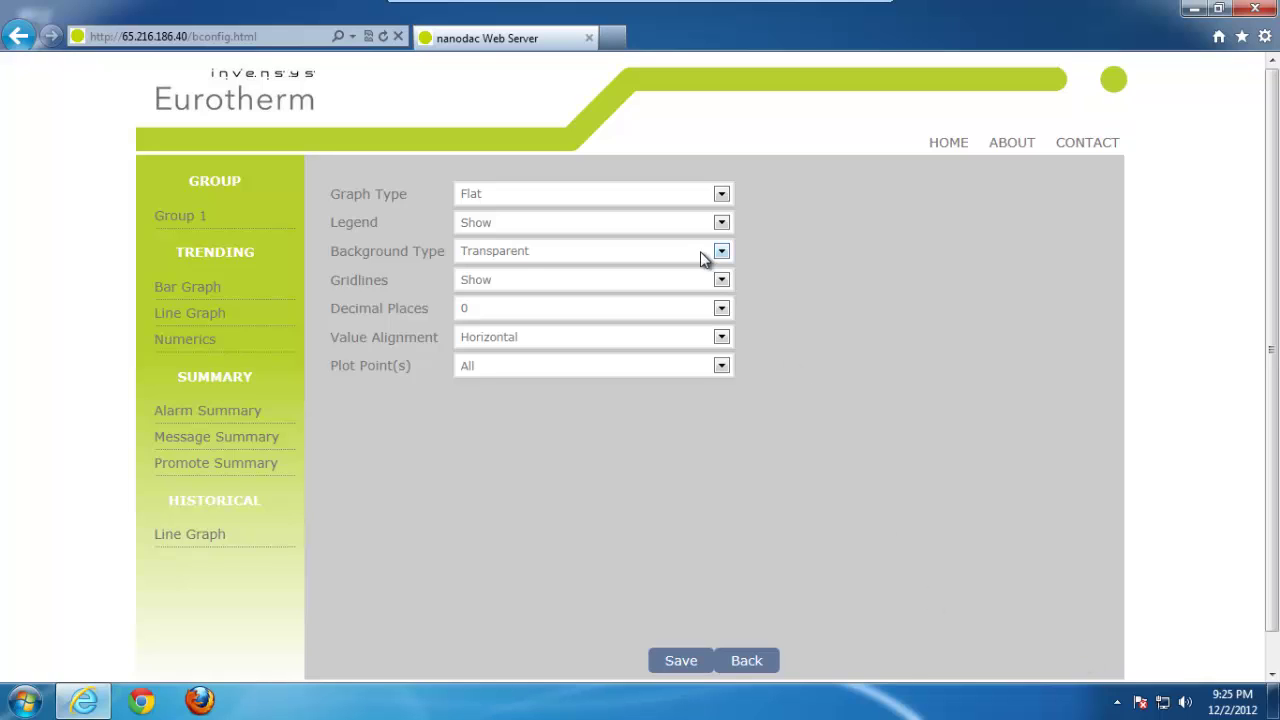
left_click(722, 222)
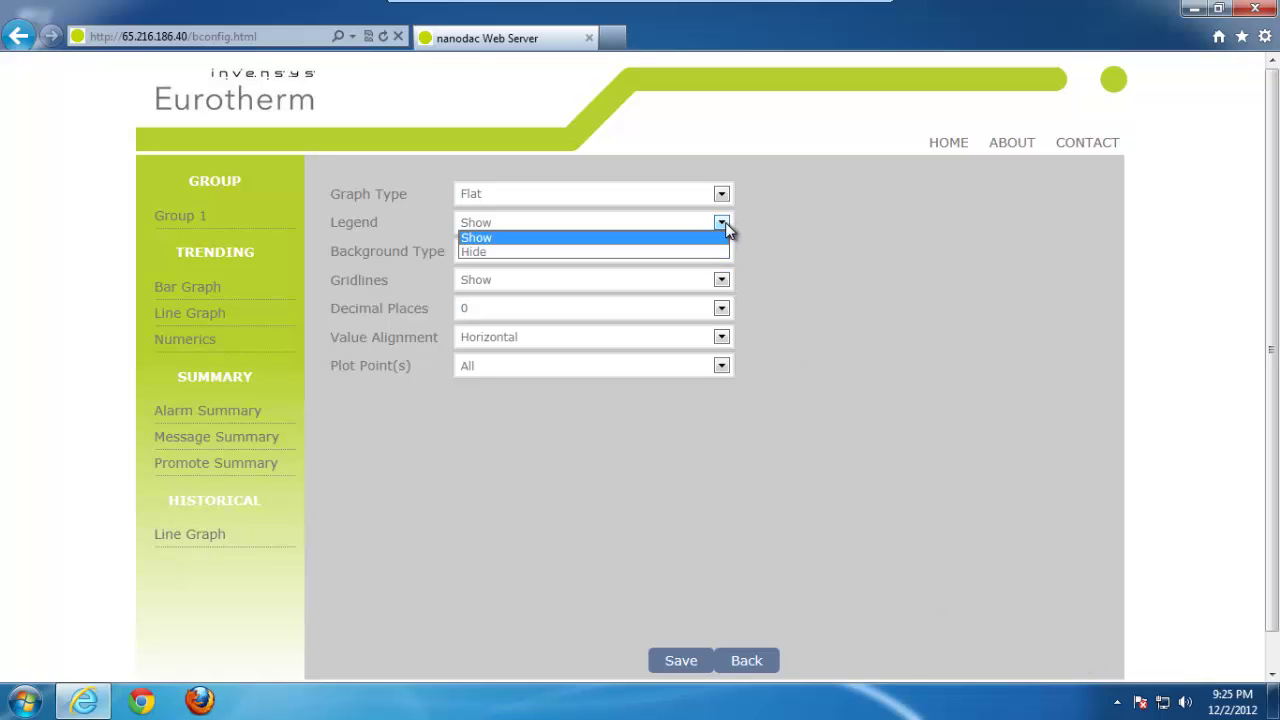
left_click(782, 262)
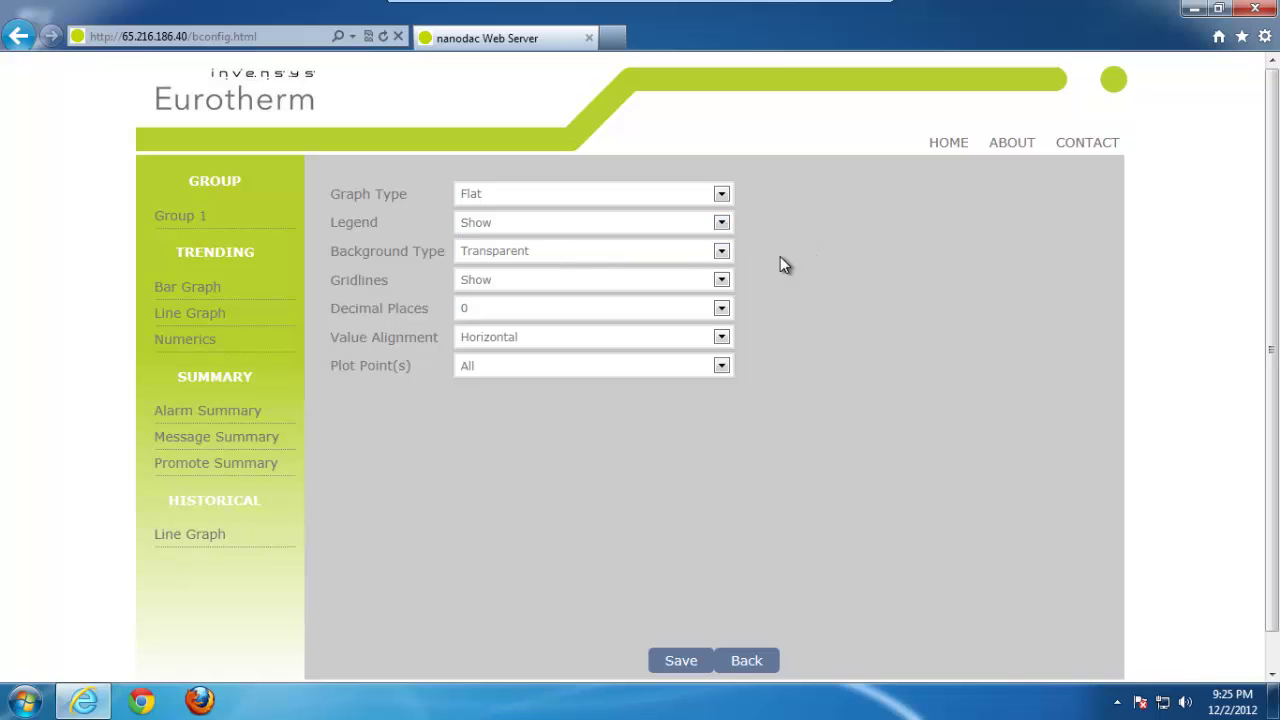
left_click(722, 251)
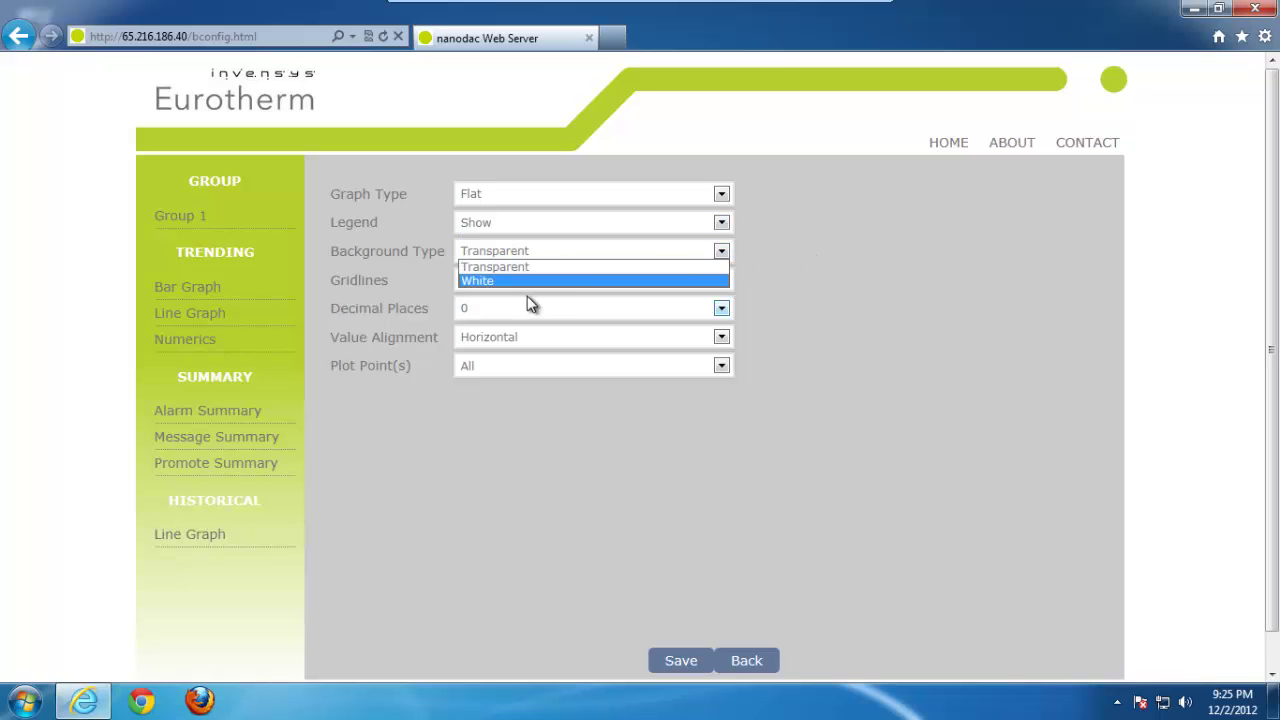
left_click(805, 288)
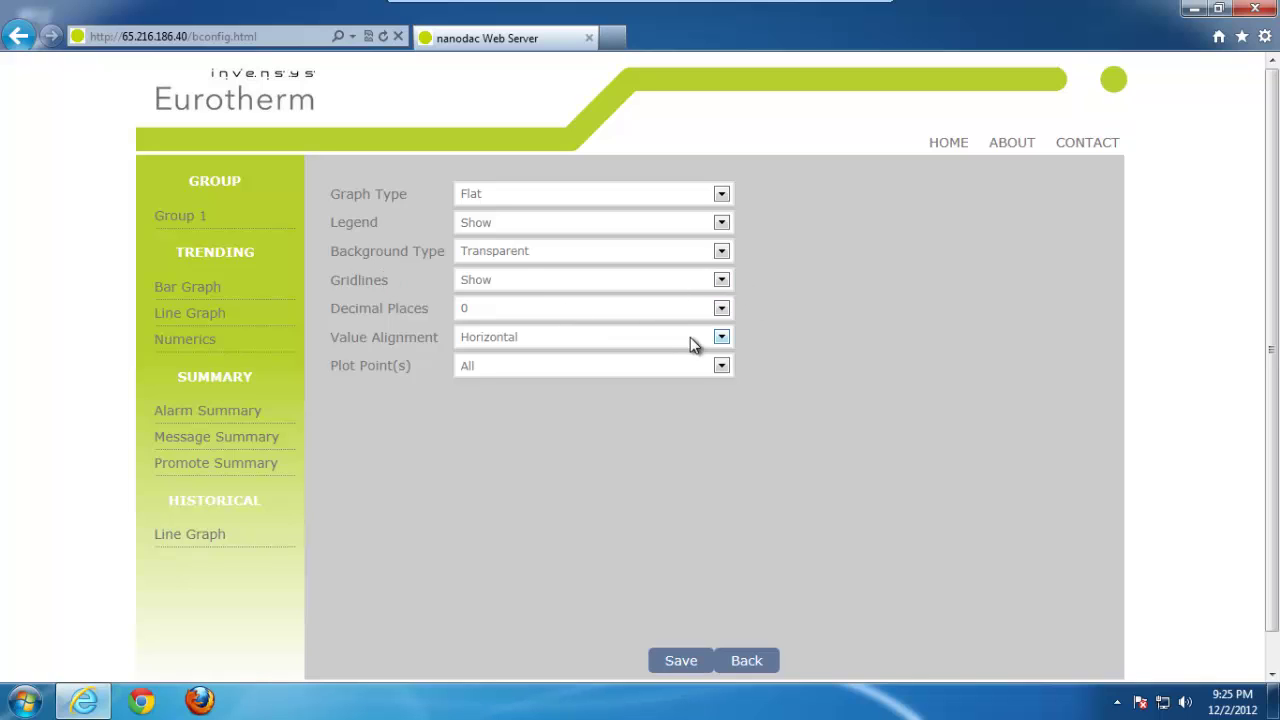
left_click(722, 337)
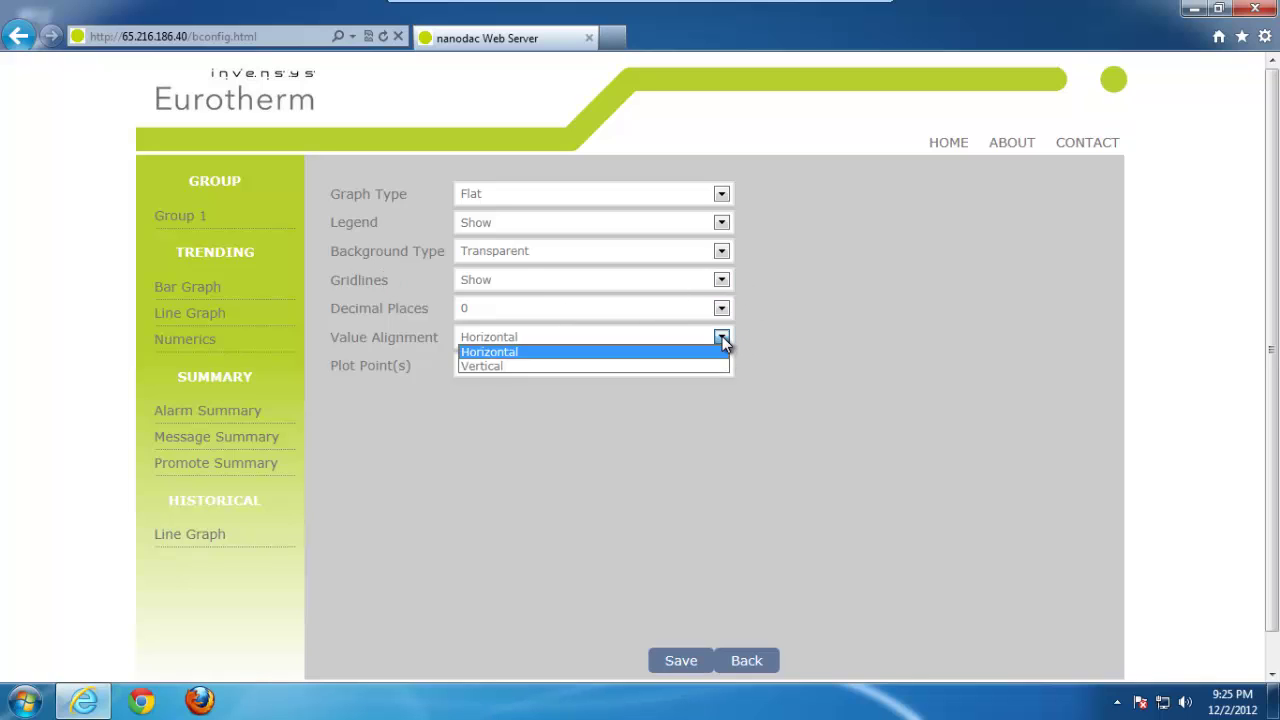
left_click(832, 346)
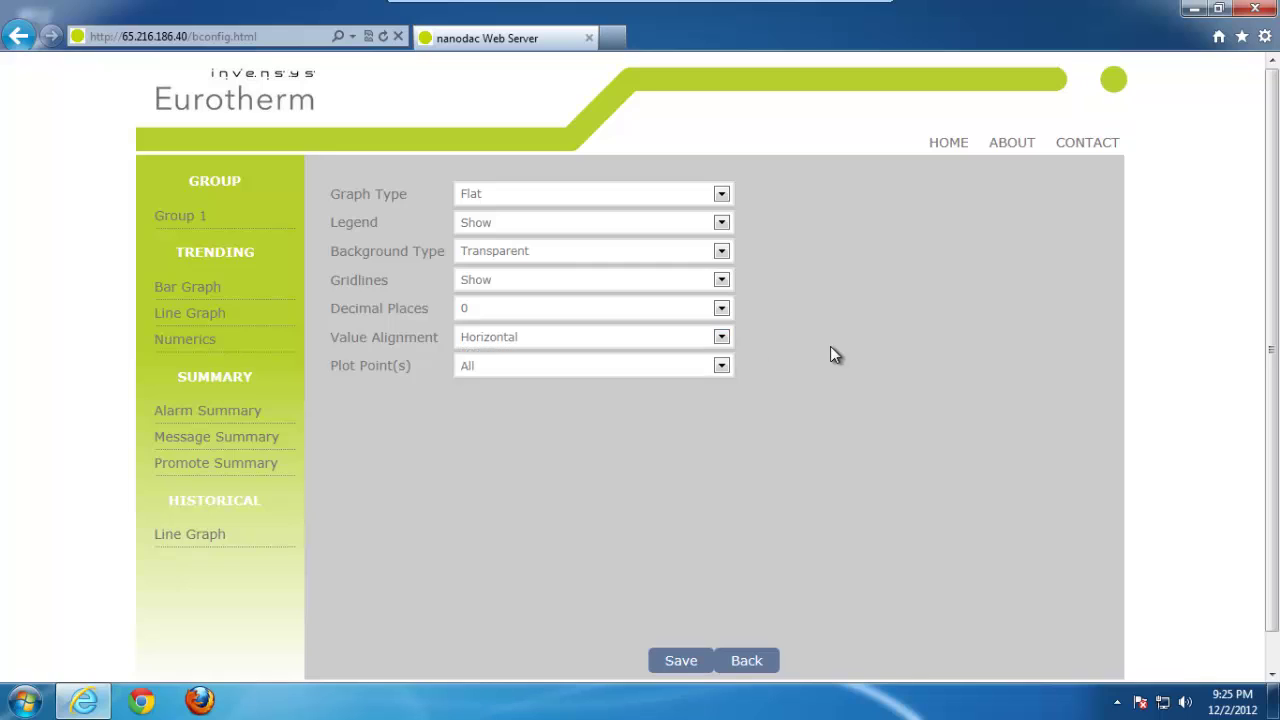
left_click(721, 366)
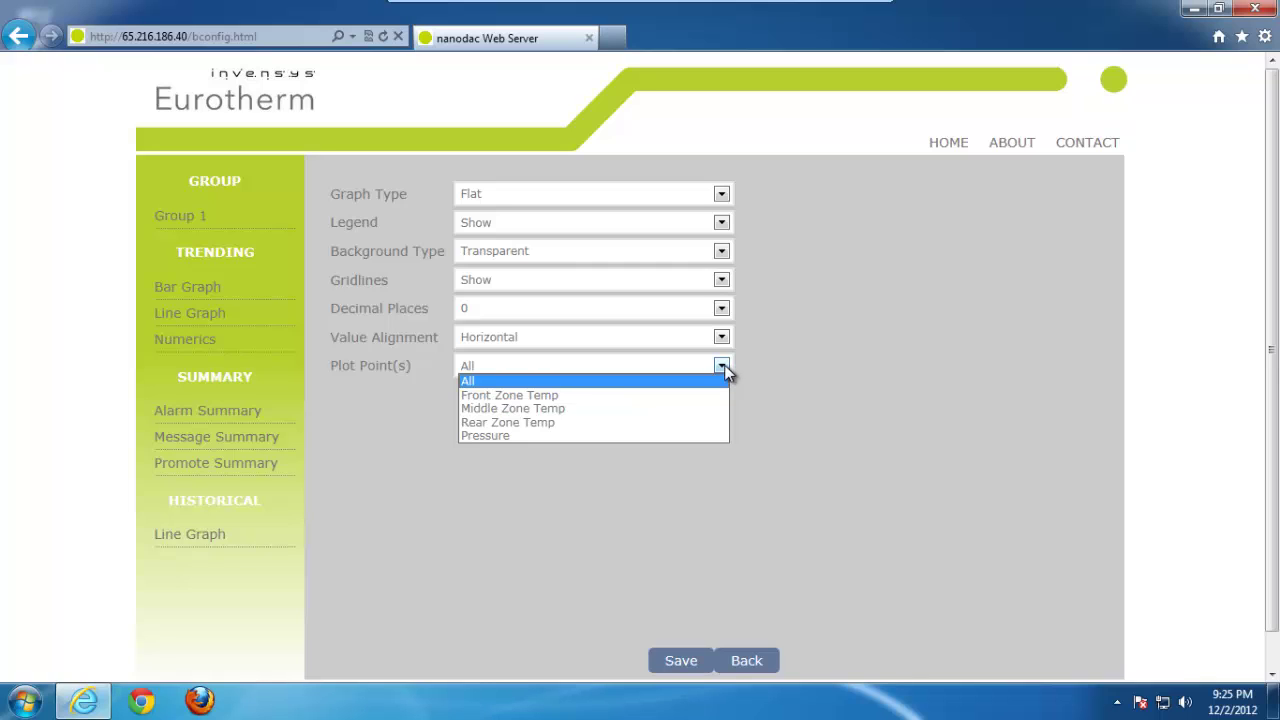
left_click(538, 422)
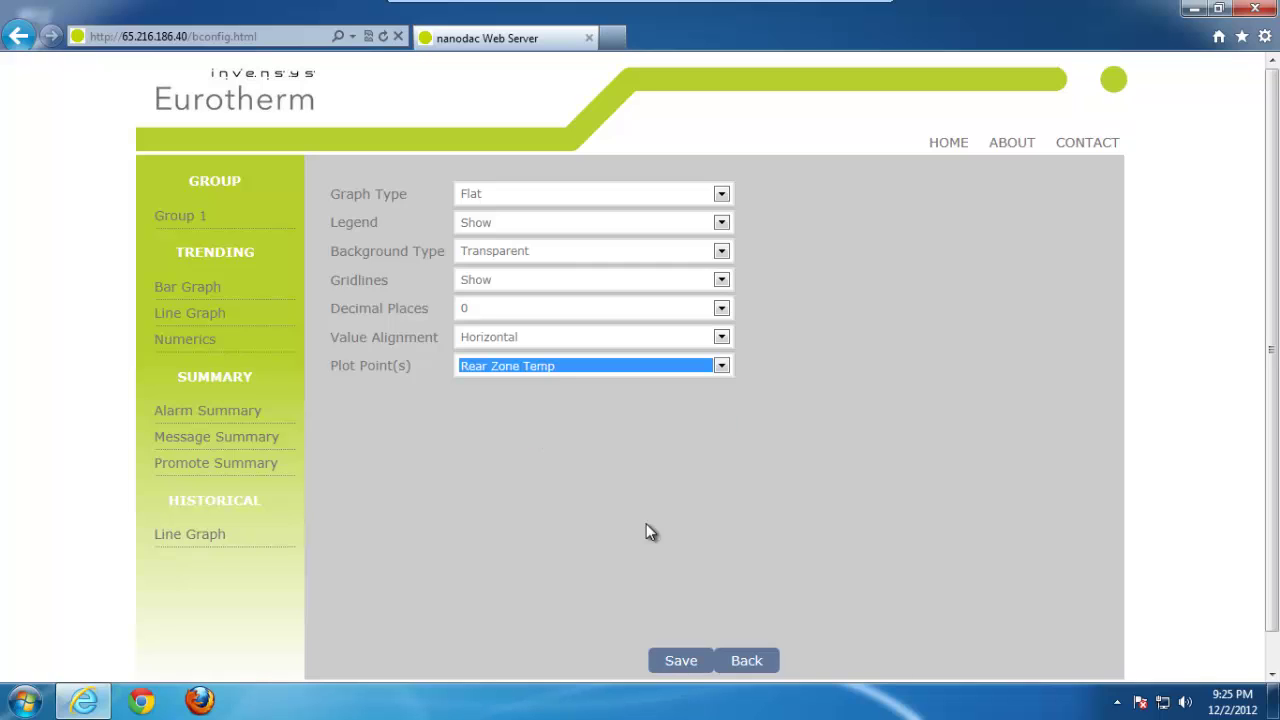
left_click(680, 662)
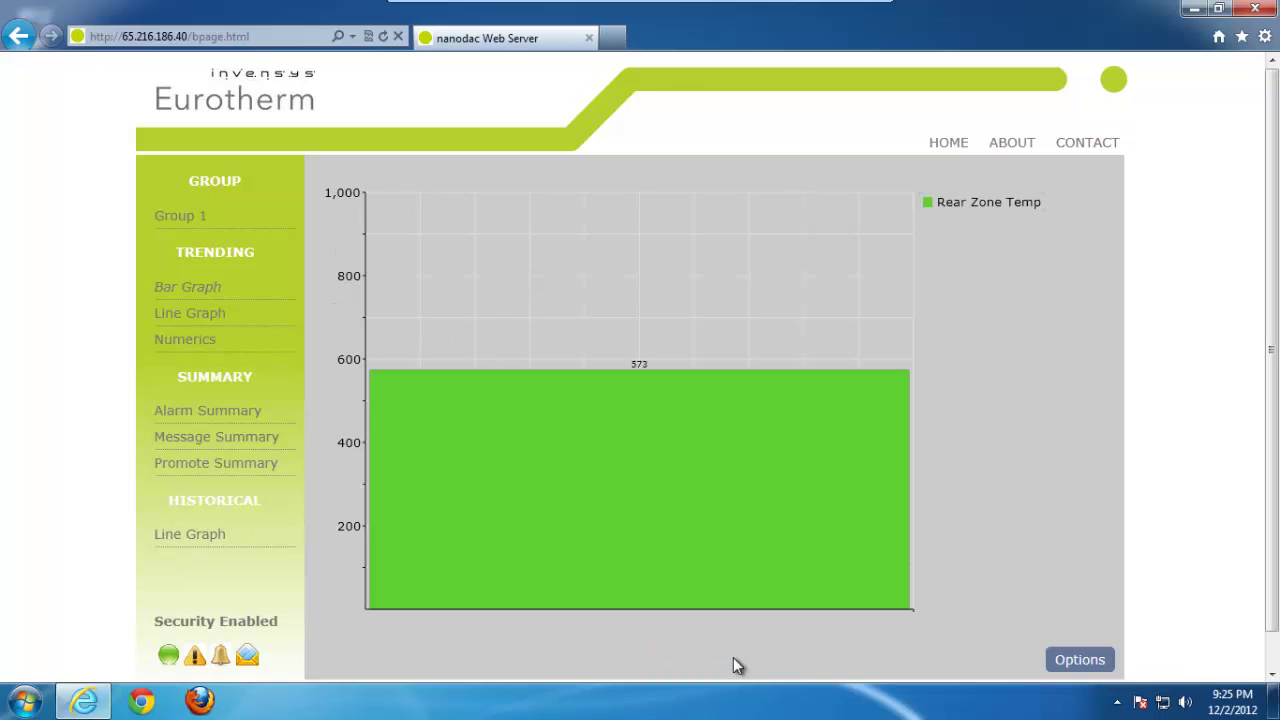
Step: Set Plot Point(s) back to All so all four bars show
left_click(1080, 660)
left_click(613, 367)
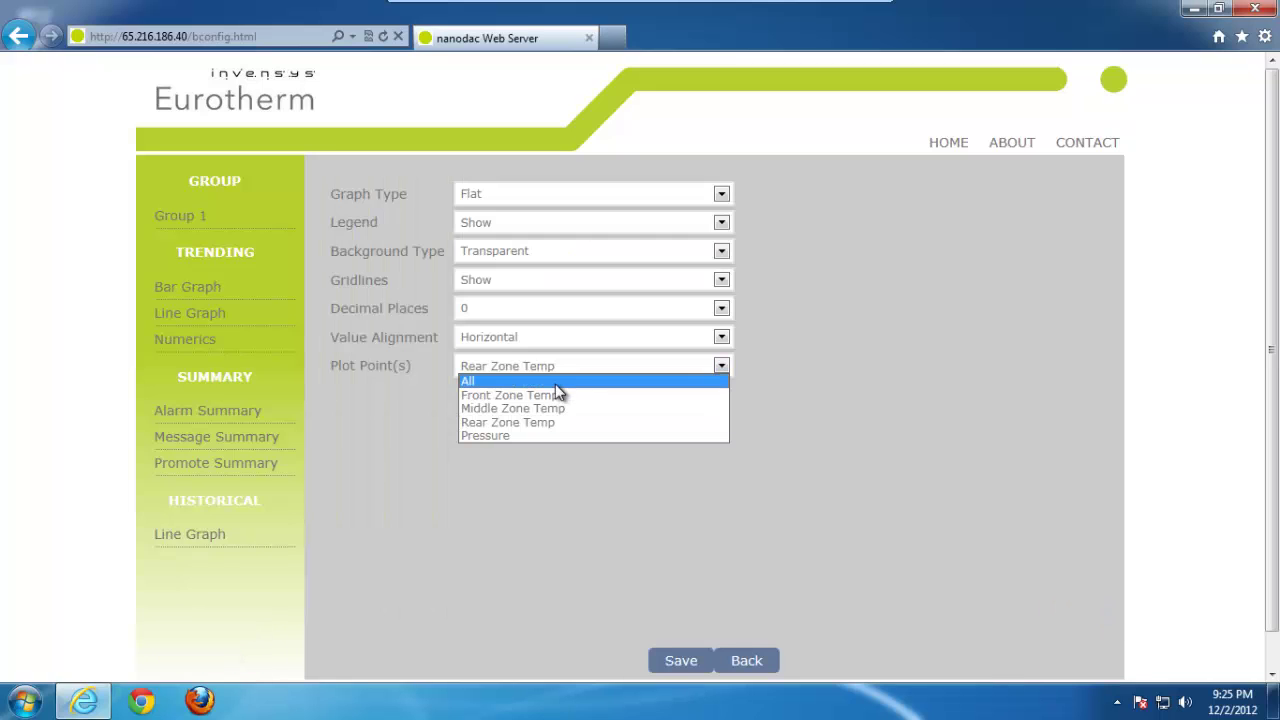
left_click(556, 384)
left_click(708, 660)
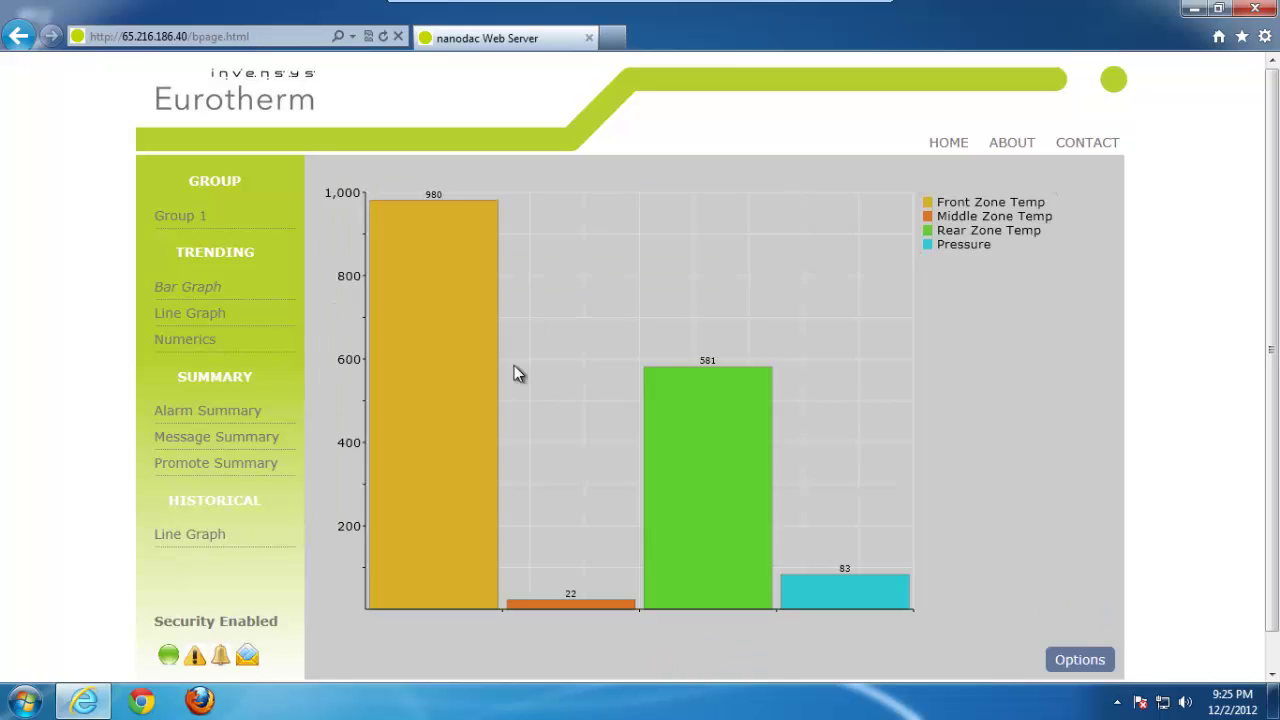
Step: Switch to the Line Graph trend and bring up its Options settings
left_click(206, 318)
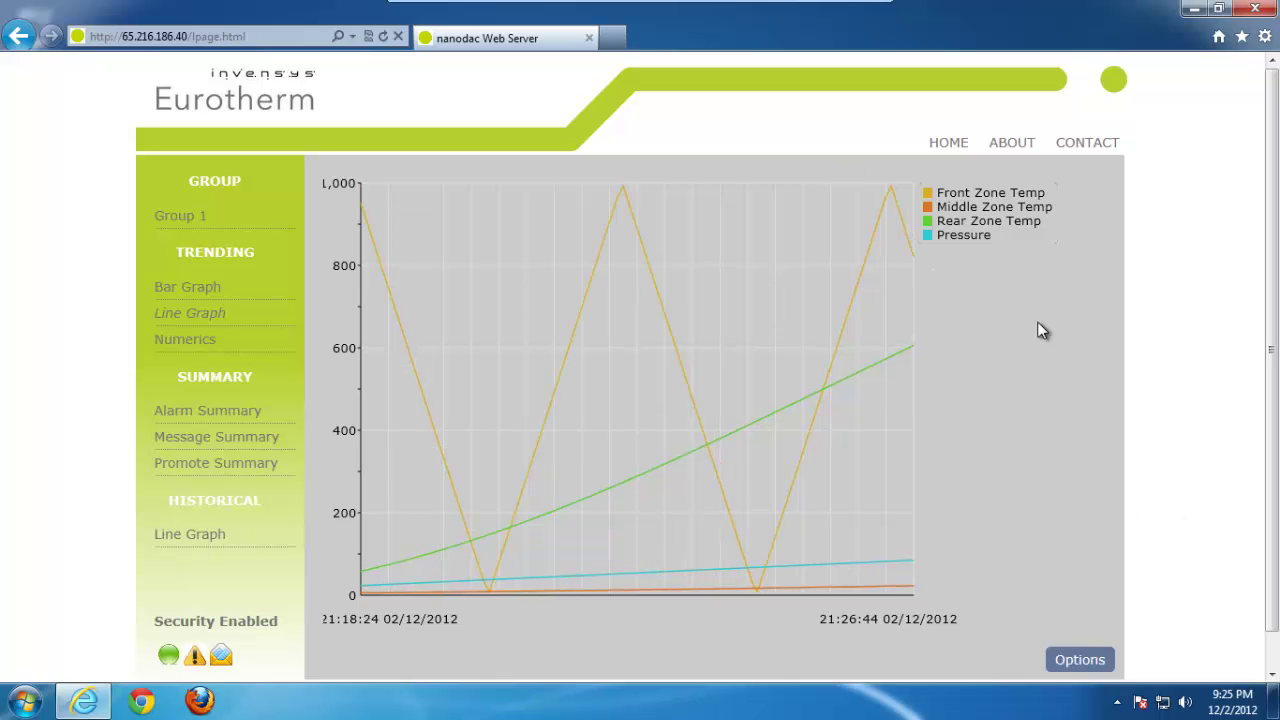
left_click(1077, 658)
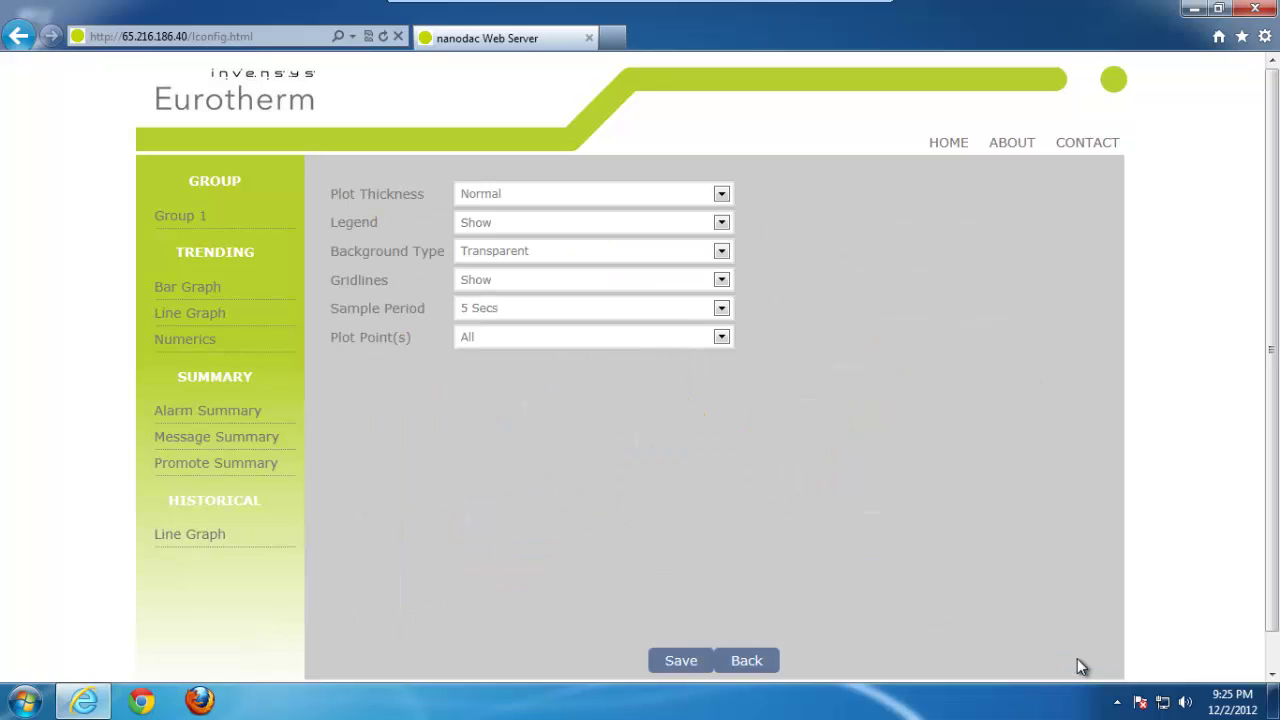
Step: View the line graph with a 1 Sec, then a 10 Secs sample period
left_click(722, 309)
left_click(663, 324)
left_click(680, 664)
left_click(748, 662)
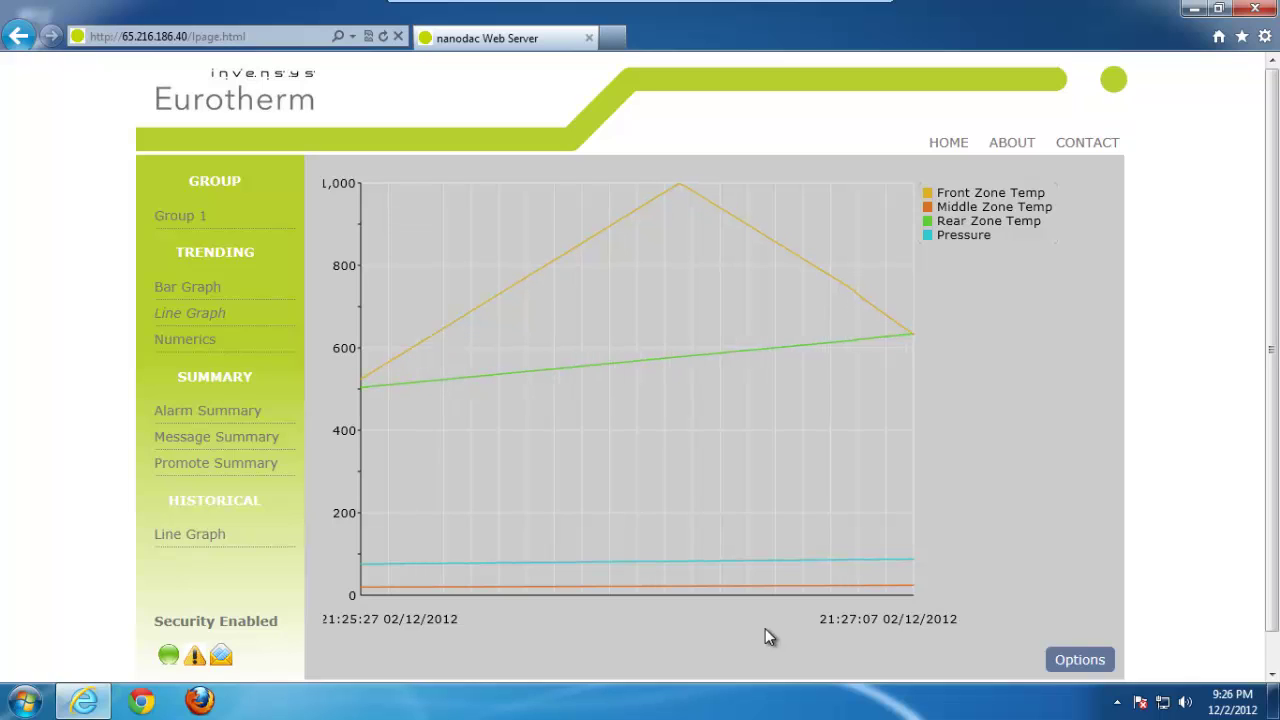
left_click(1062, 660)
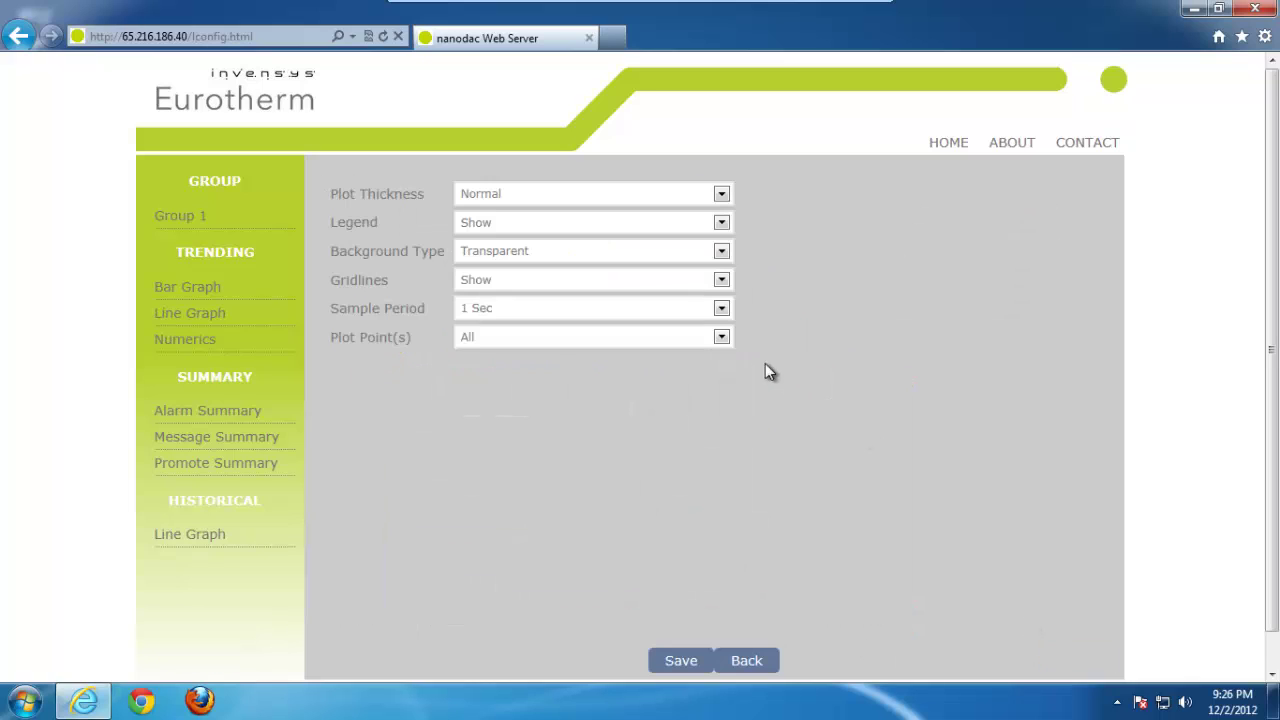
left_click(721, 310)
left_click(545, 366)
left_click(667, 658)
left_click(737, 659)
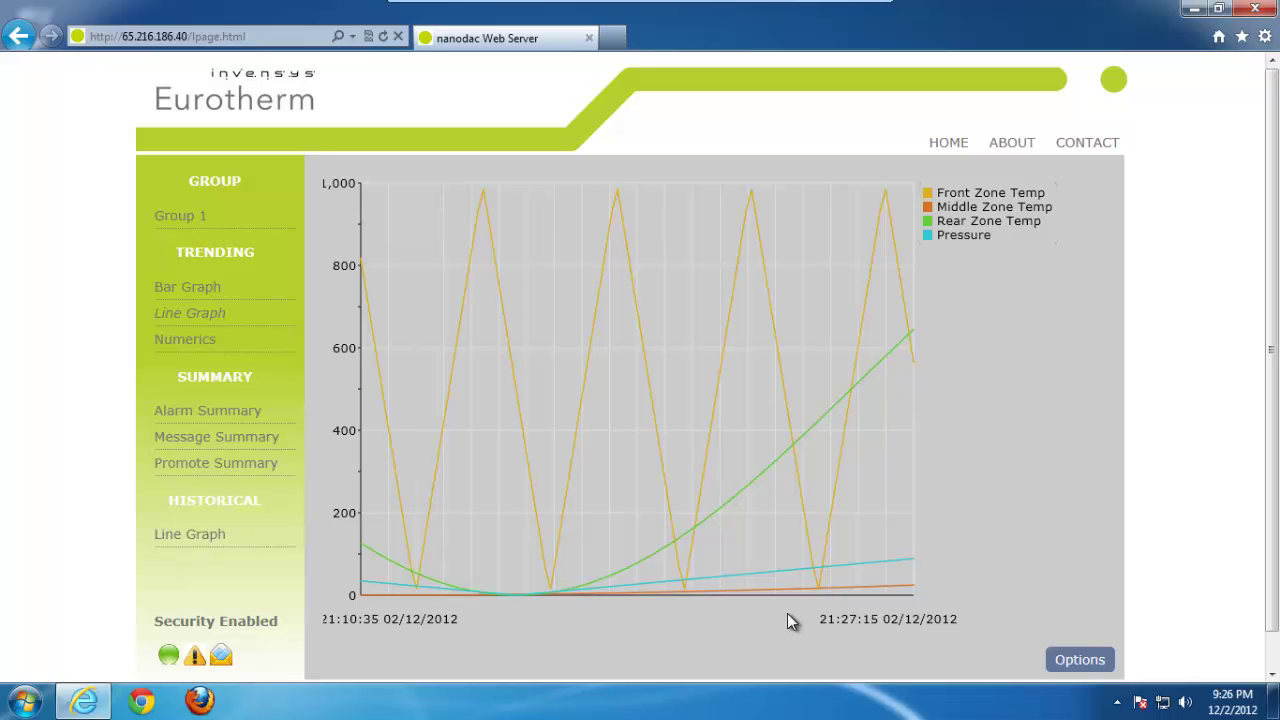
Step: Return the sample period to 5 Secs with Normal plot thickness, then open Numerics
left_click(1047, 655)
left_click(721, 309)
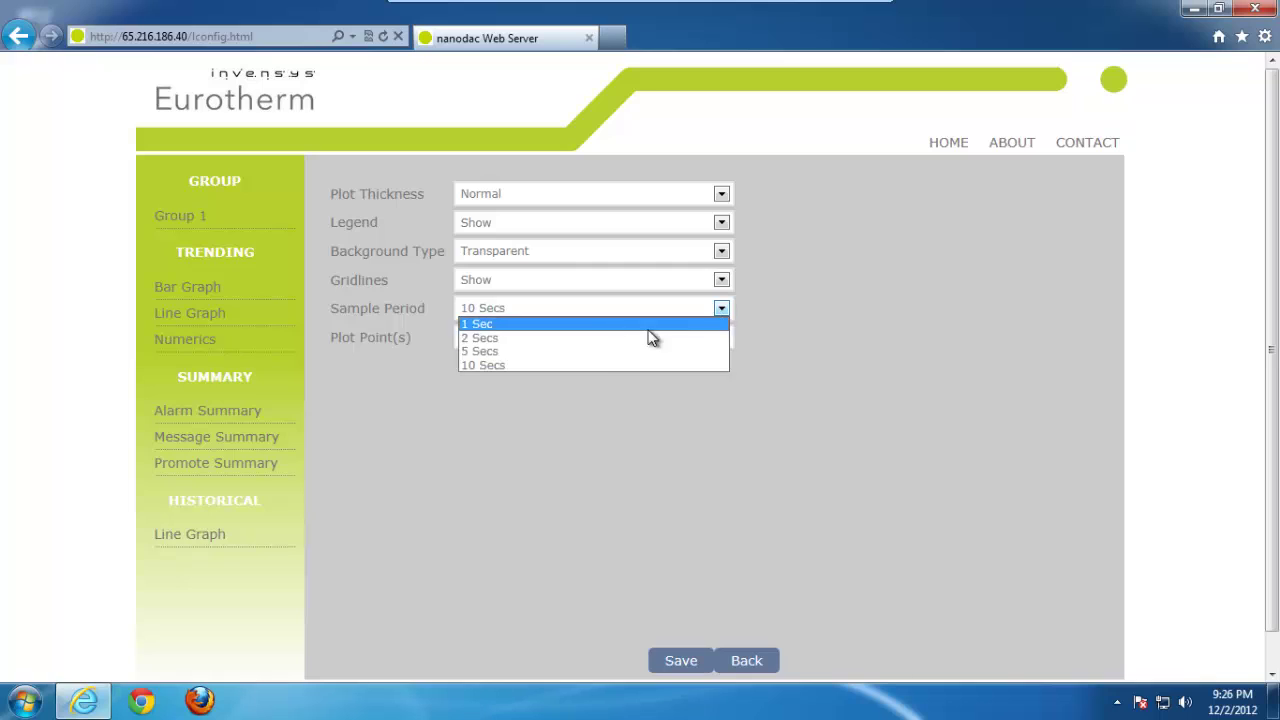
left_click(597, 356)
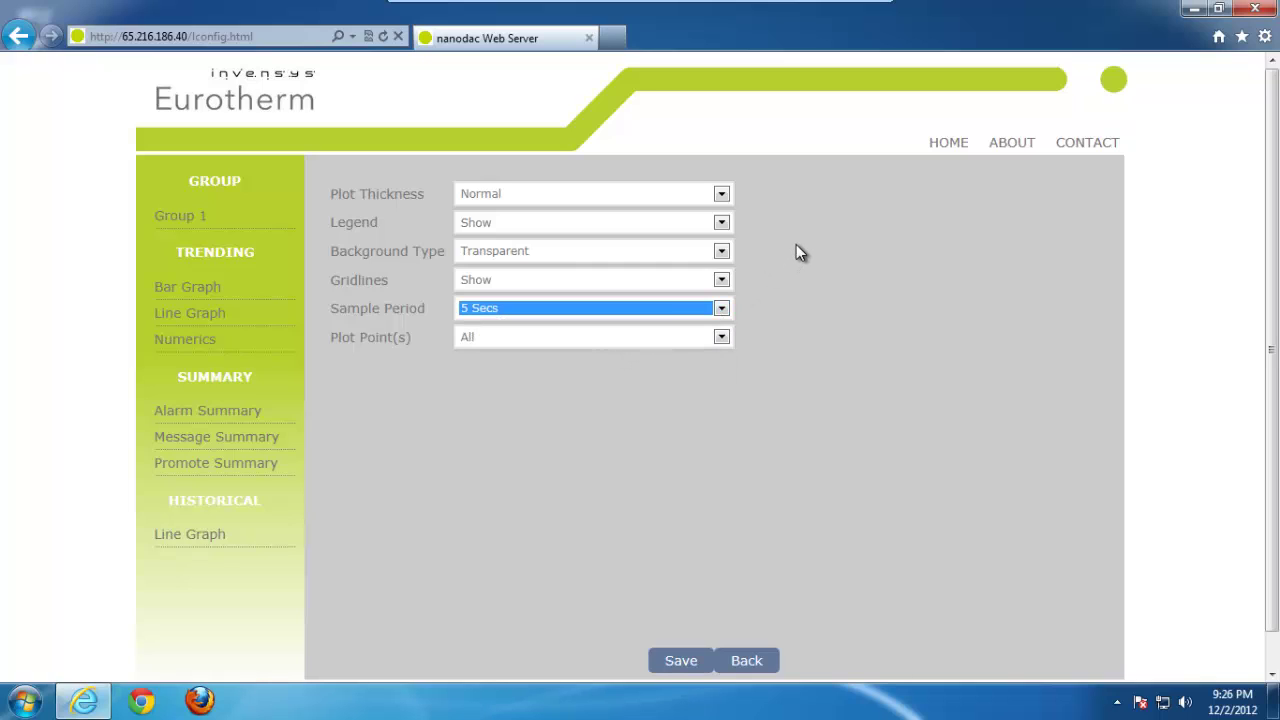
left_click(721, 194)
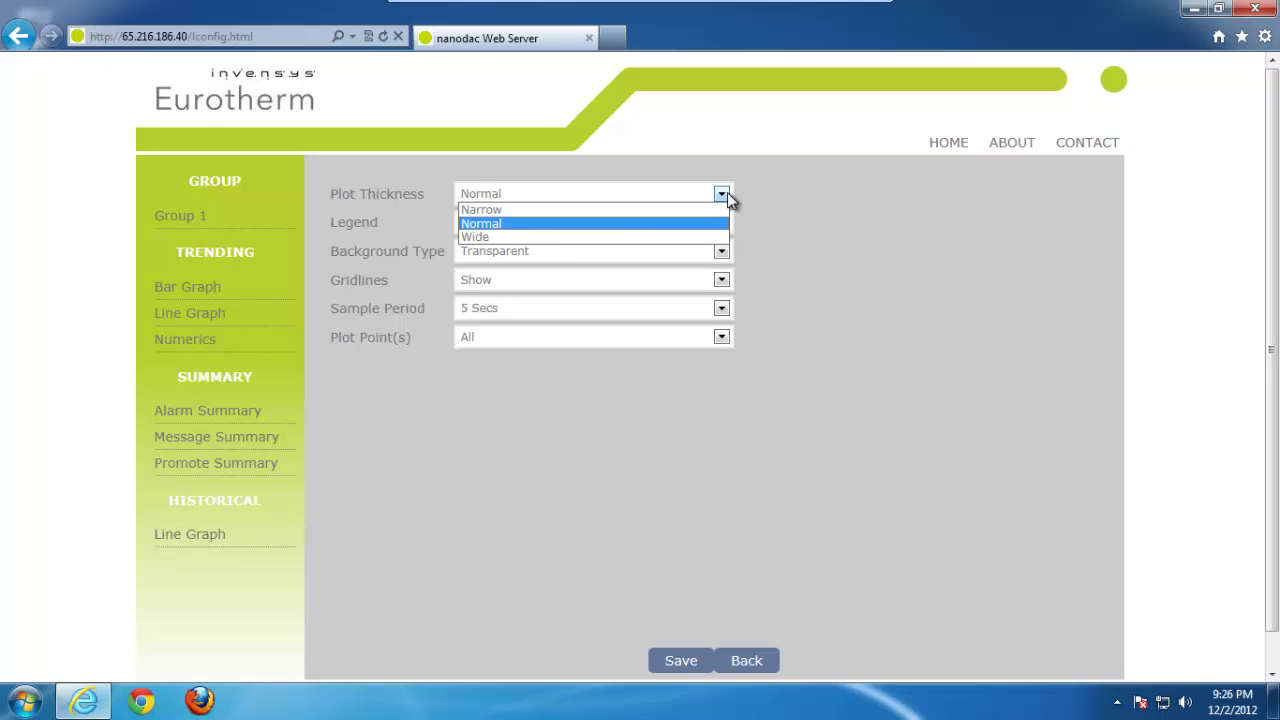
left_click(845, 255)
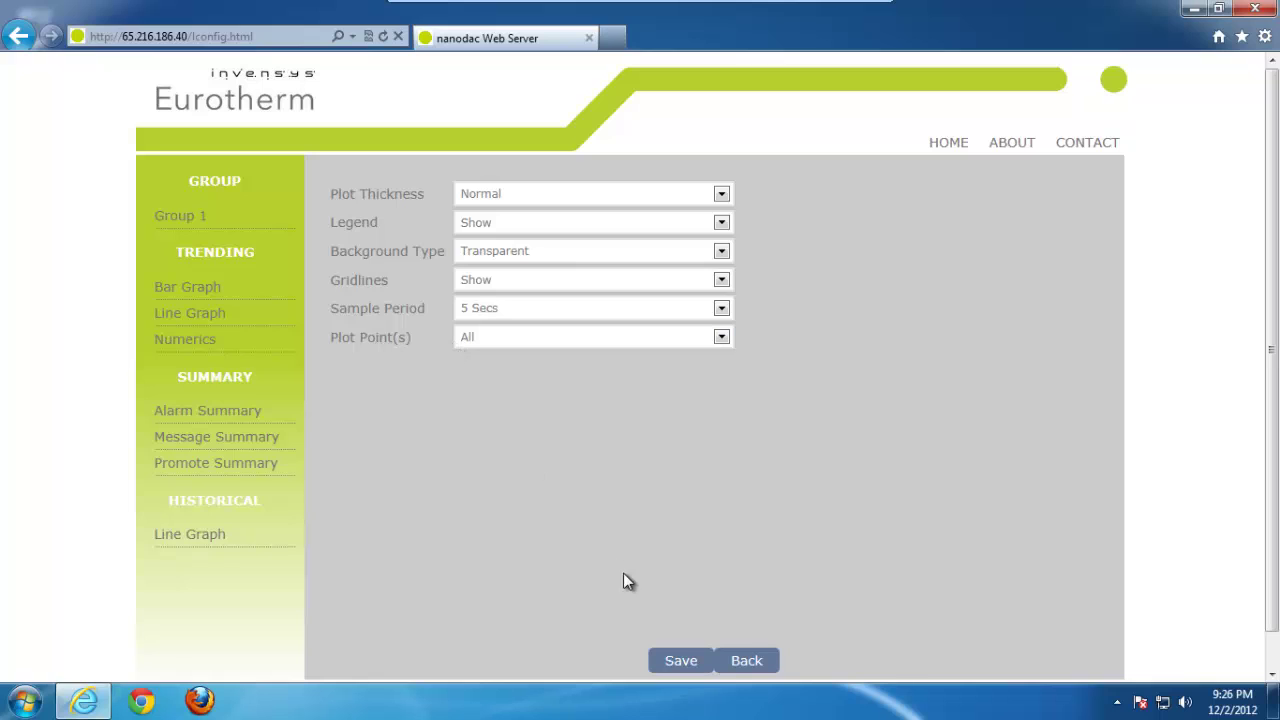
left_click(748, 661)
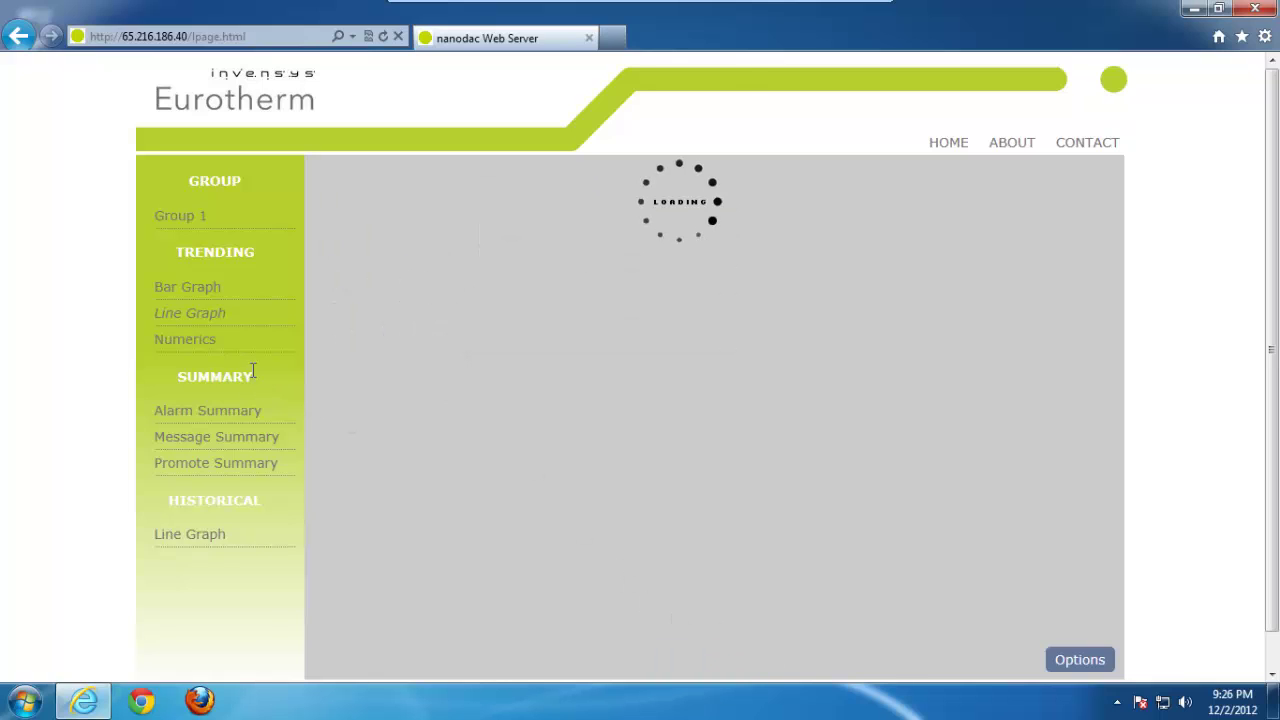
left_click(199, 344)
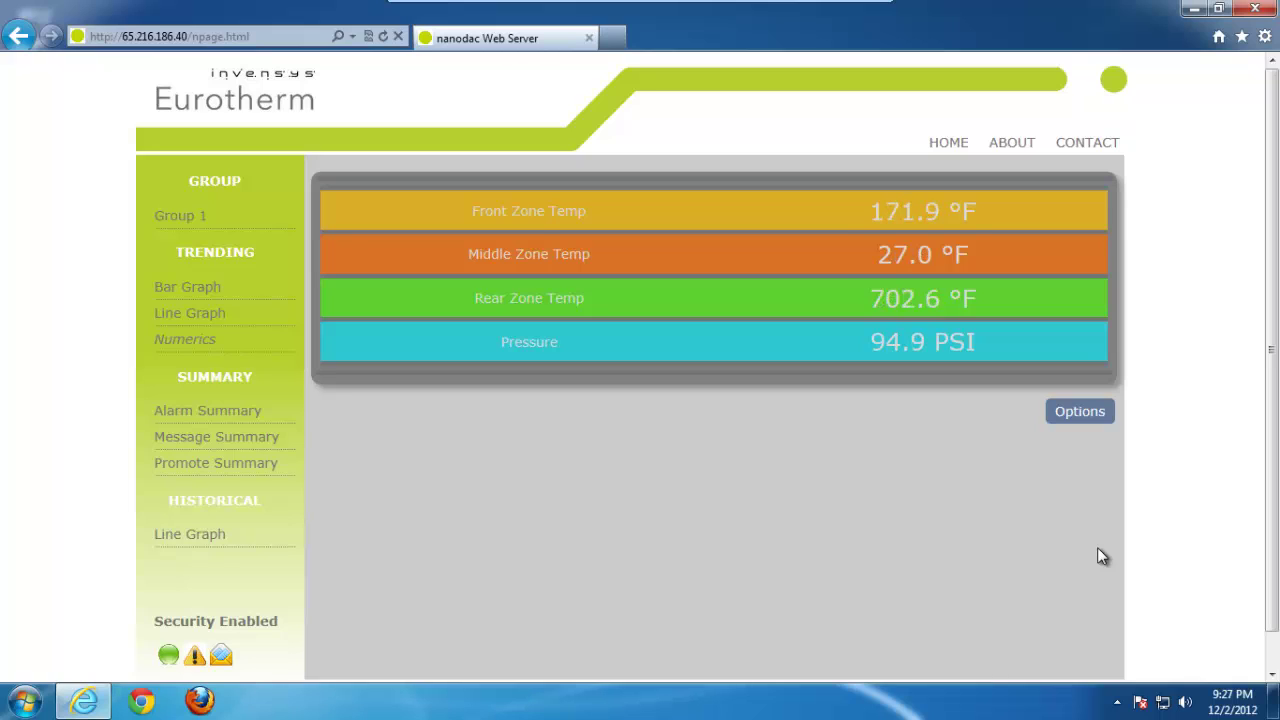
Step: Set the Numerics Channel Font Size to Large and save
left_click(1089, 413)
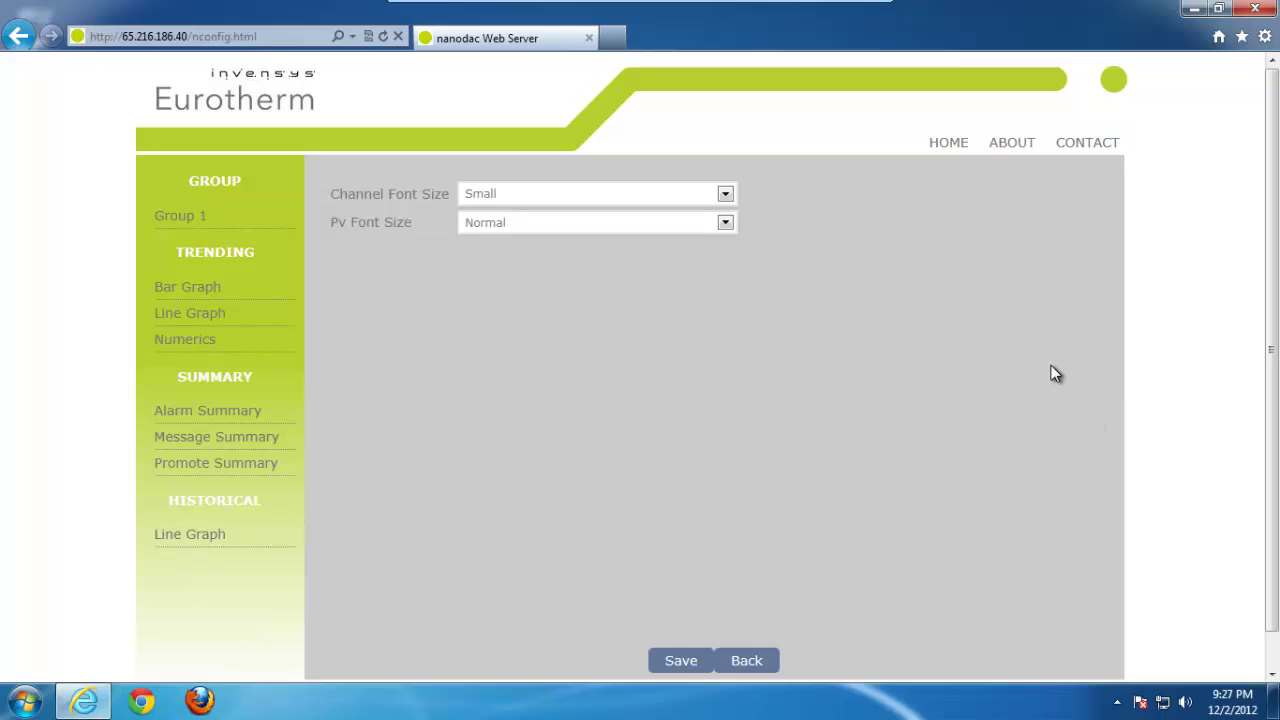
left_click(733, 195)
left_click(726, 194)
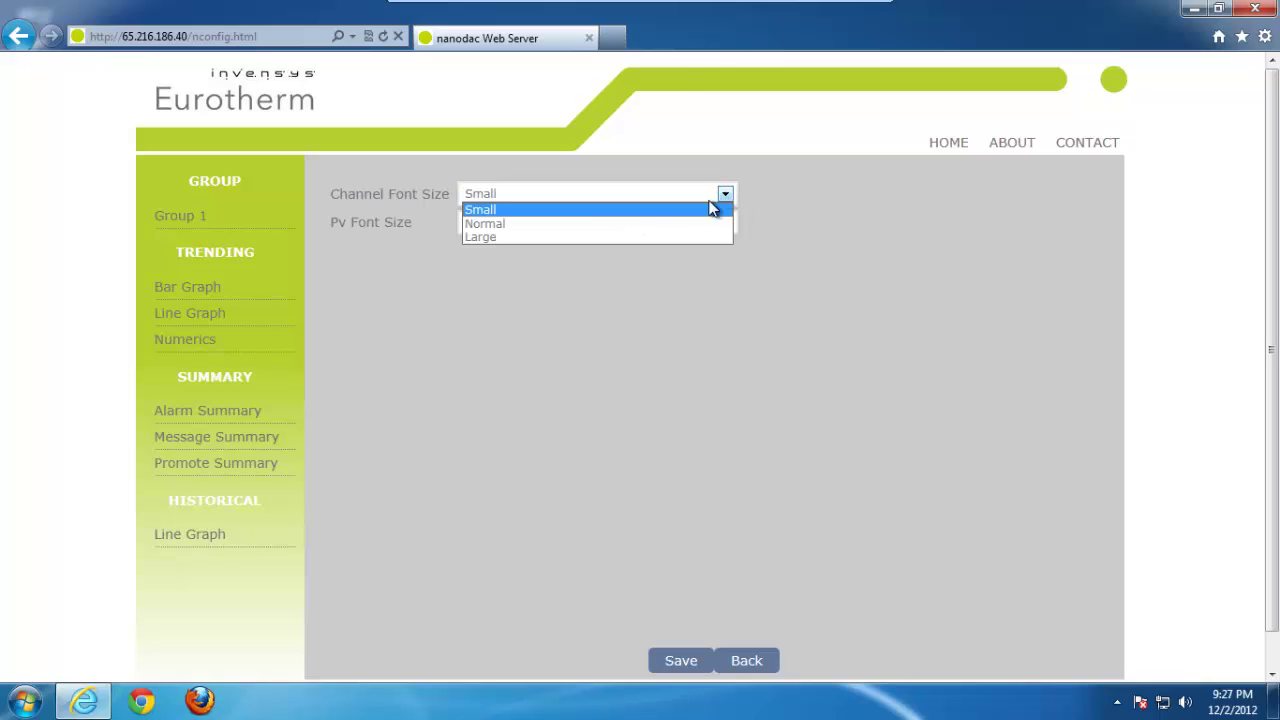
left_click(547, 238)
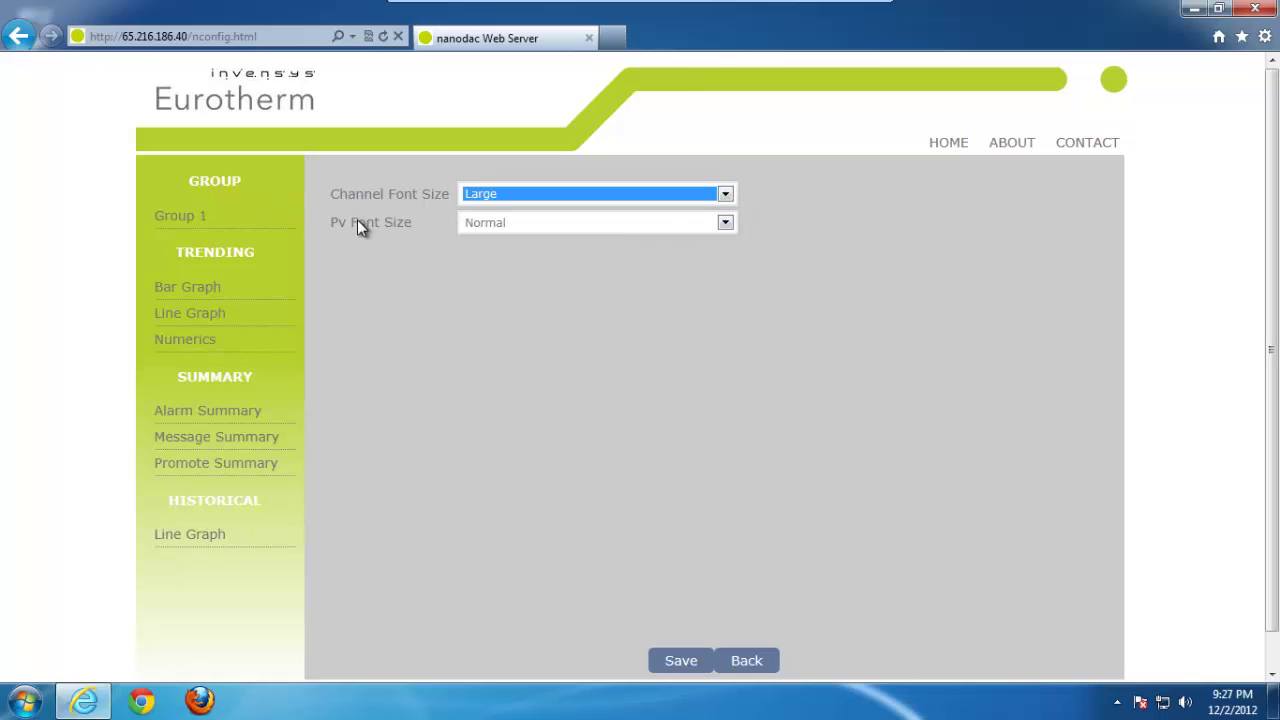
left_click(676, 660)
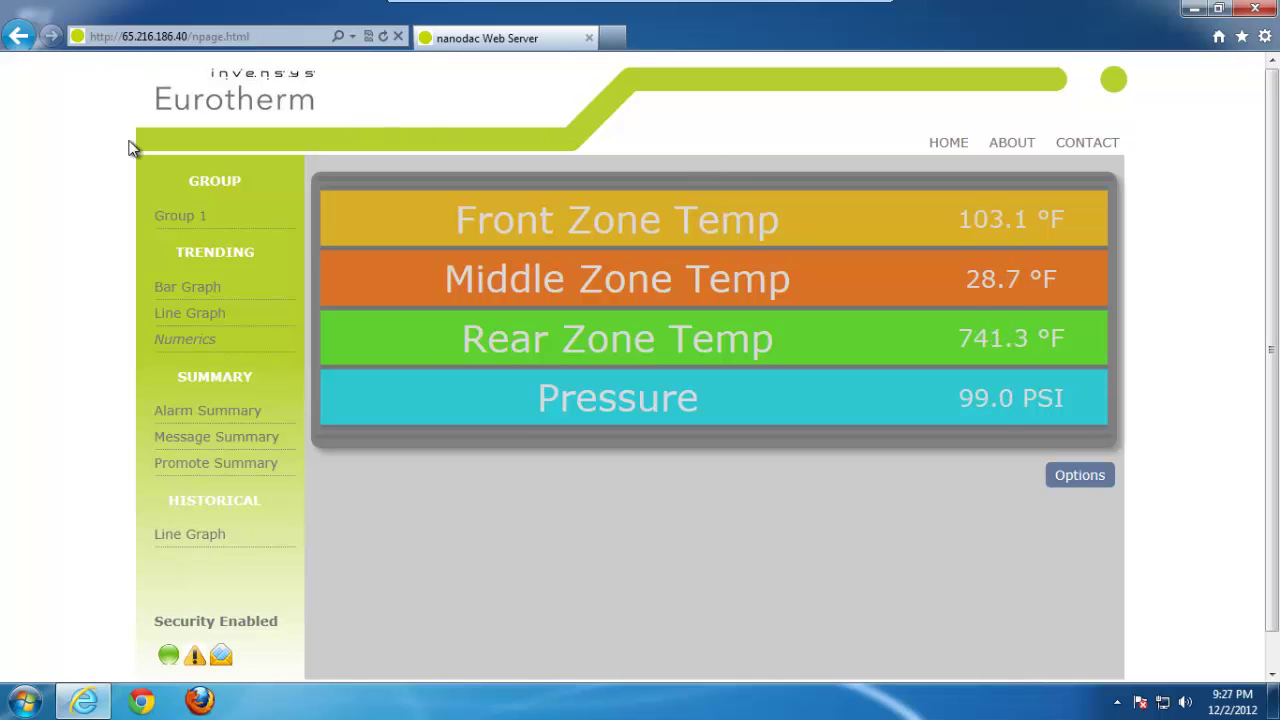
Step: View the Alarm Summary, then the Message Summary of Ch1 alarm events
left_click(203, 412)
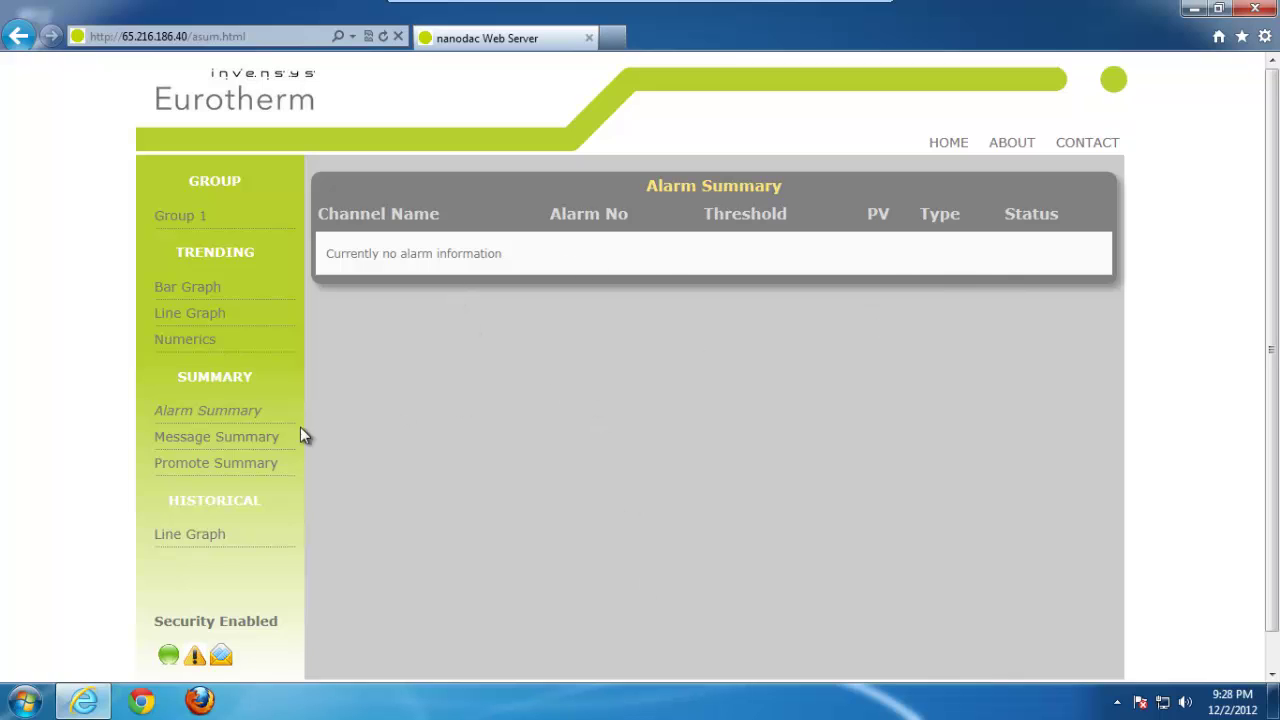
left_click(257, 436)
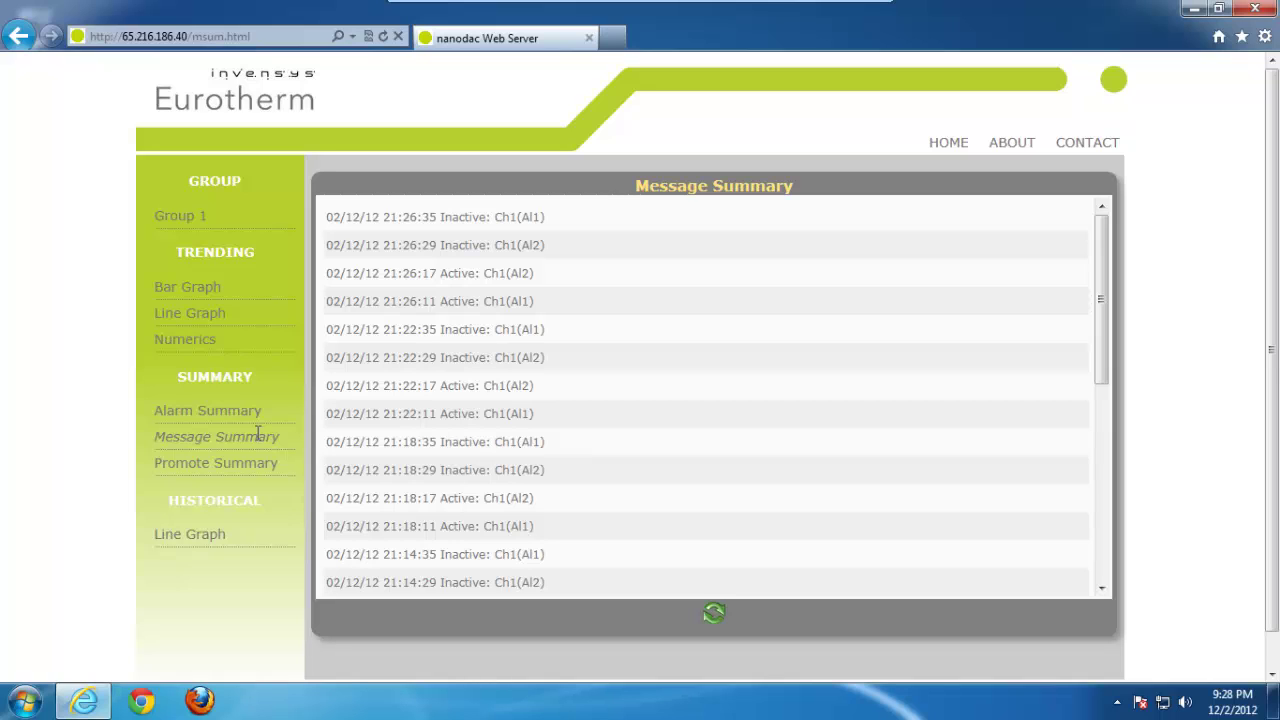
Step: Open the Promote Summary page, which lists no promoted parameters
left_click(250, 463)
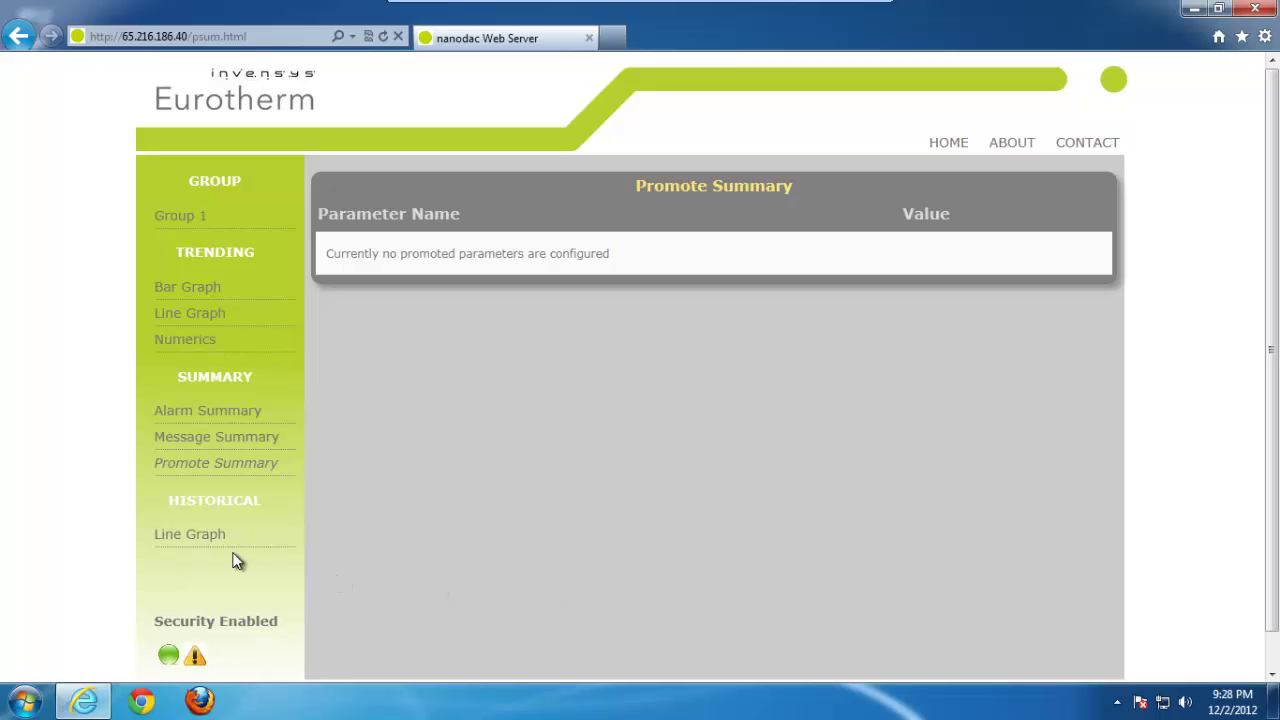
Step: Show the historical Line Graph of all four points from 21:21:33 to 21:29:53
left_click(192, 533)
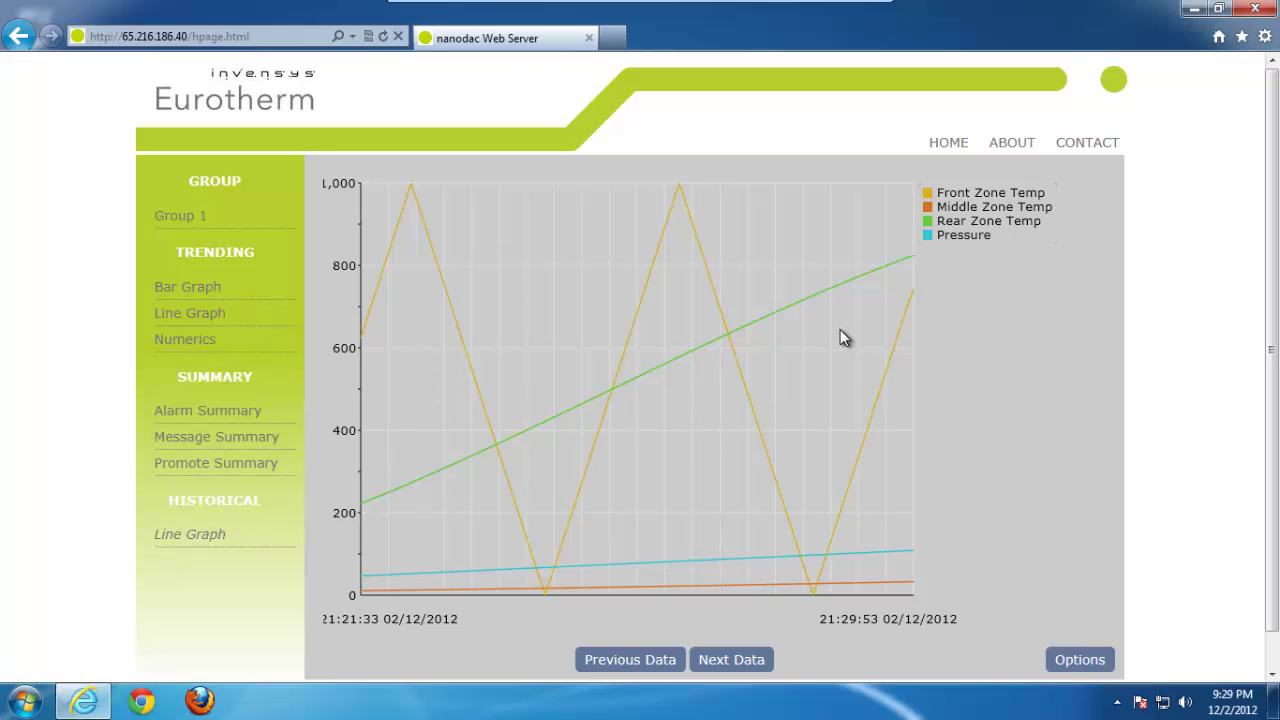
Step: Change the historical graph's sample period to 10 Secs and save the setting
left_click(1090, 663)
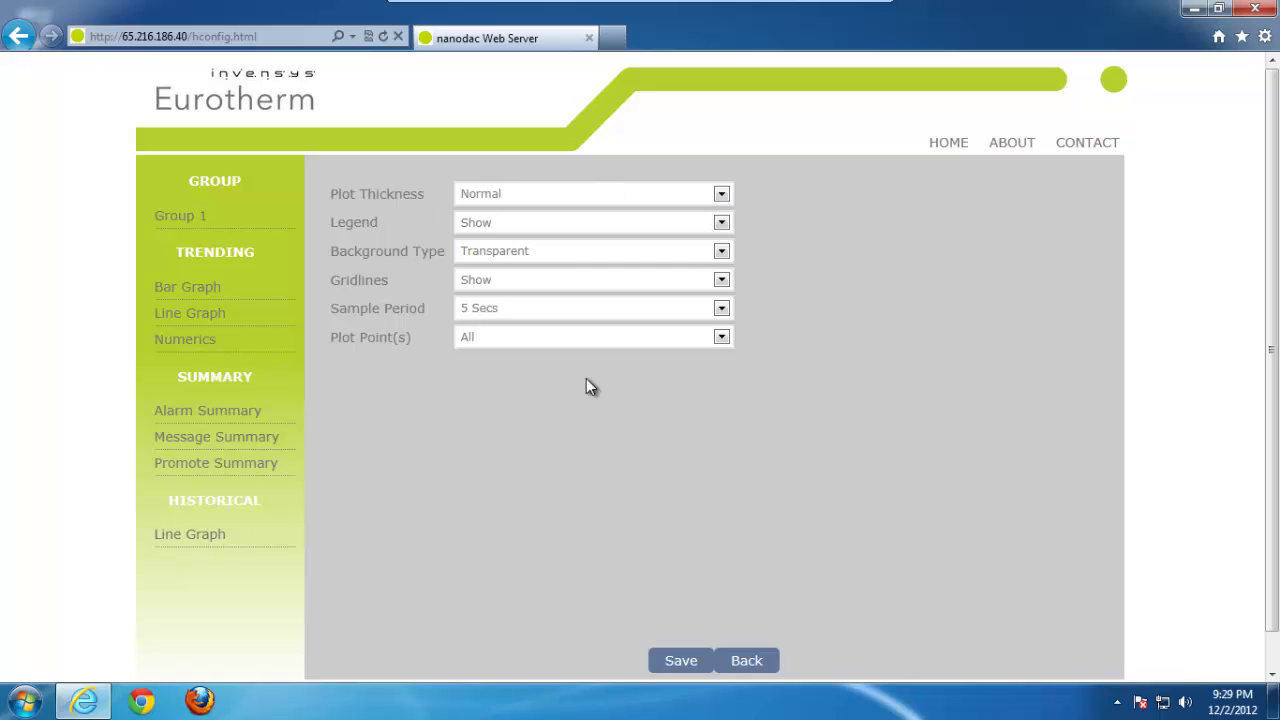
left_click(721, 309)
left_click(548, 366)
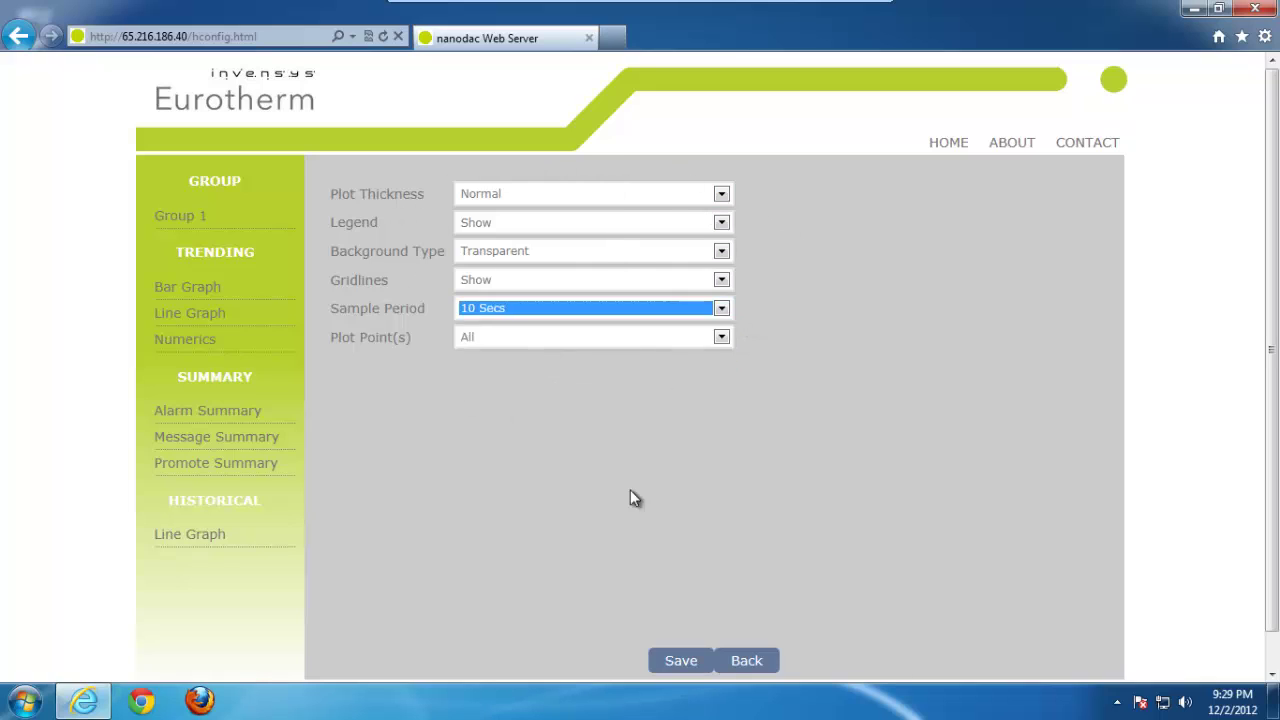
left_click(681, 661)
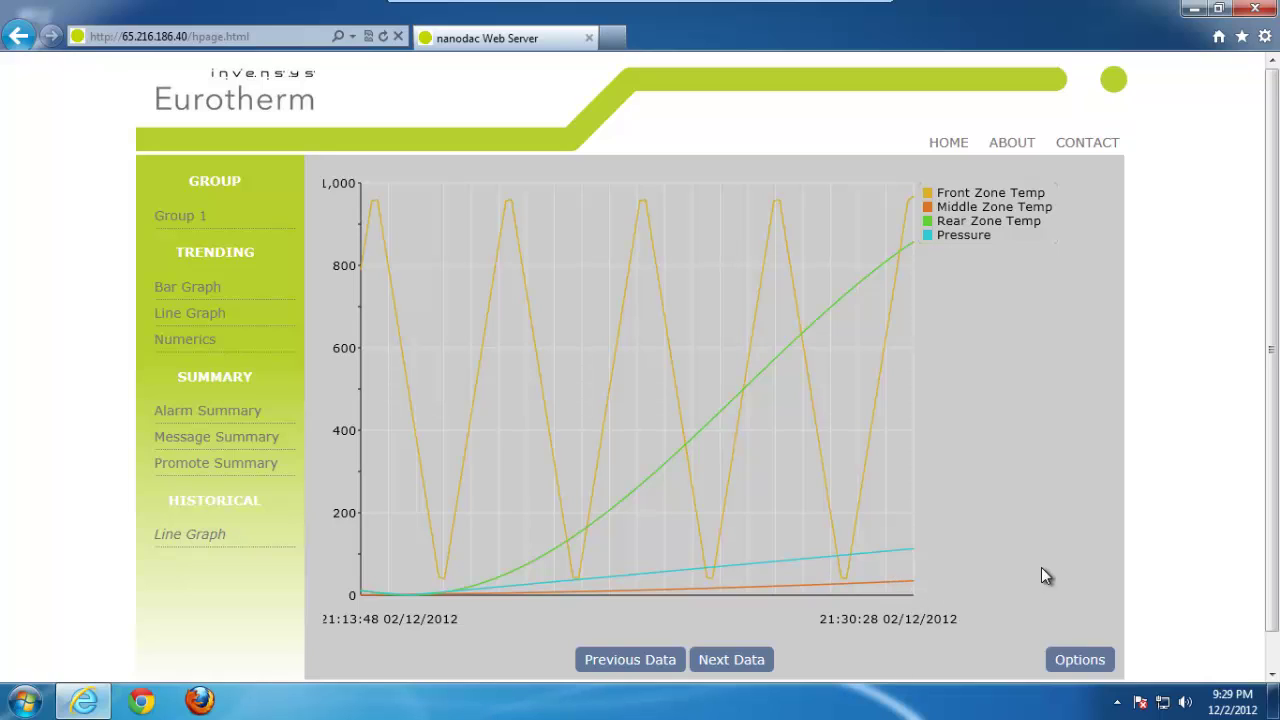
Step: Page back six blocks of historical data to 19:33:44–19:50:24, then return to the welcome page
left_click(637, 658)
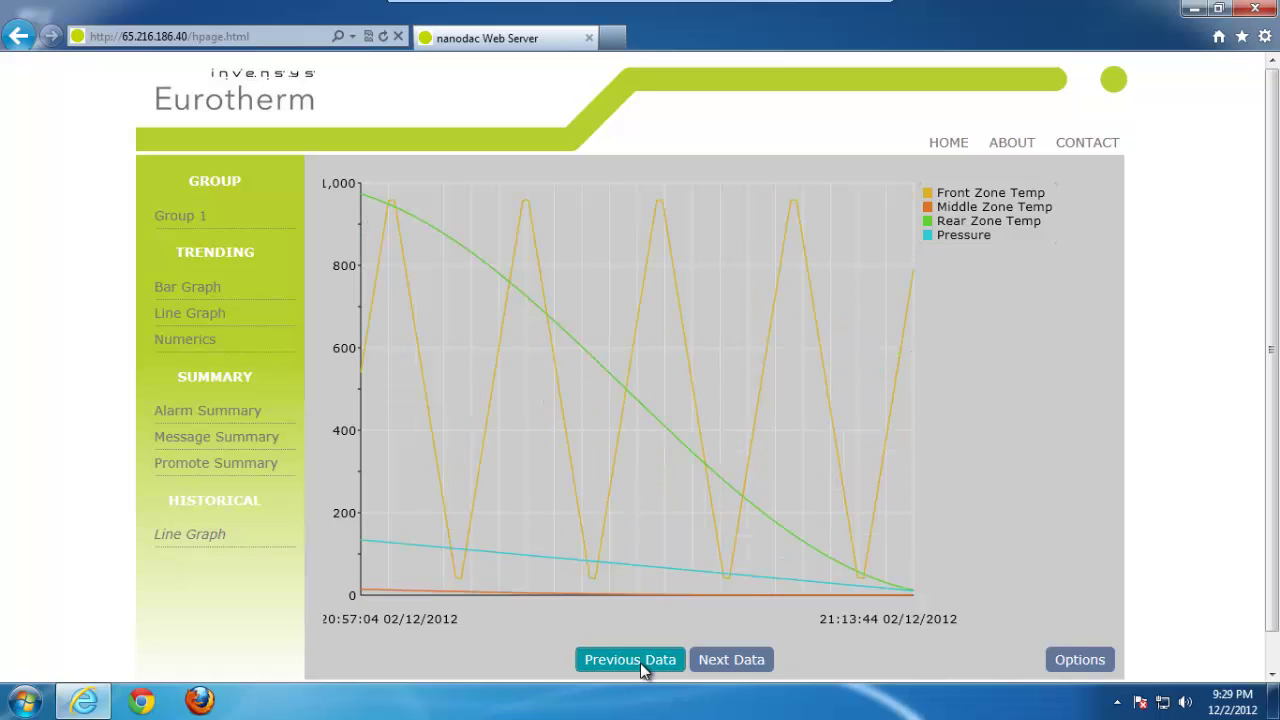
left_click(640, 662)
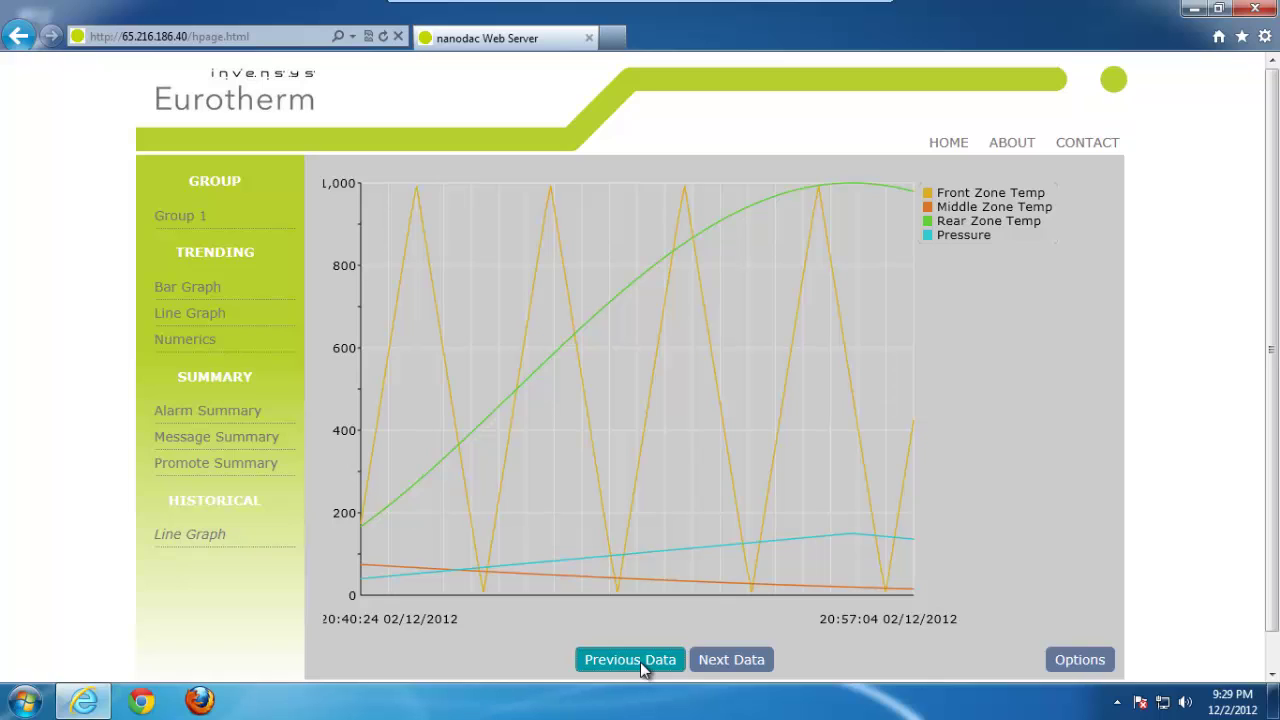
left_click(640, 662)
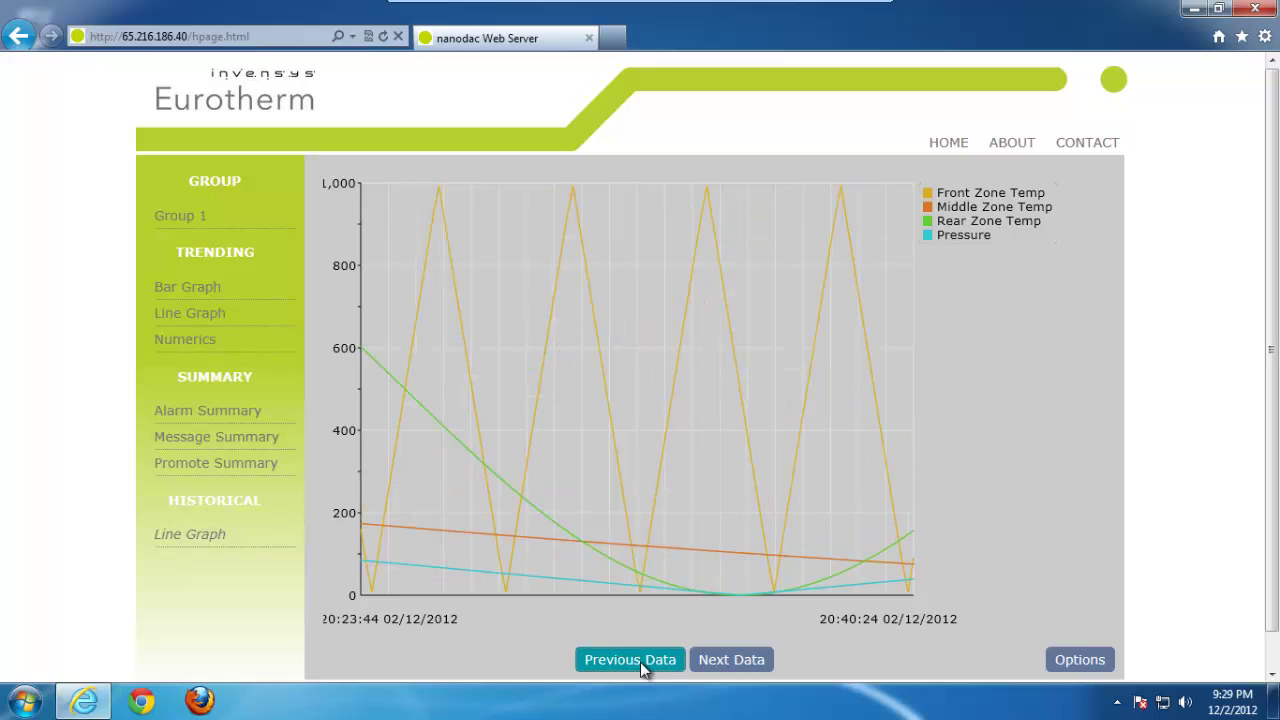
left_click(640, 662)
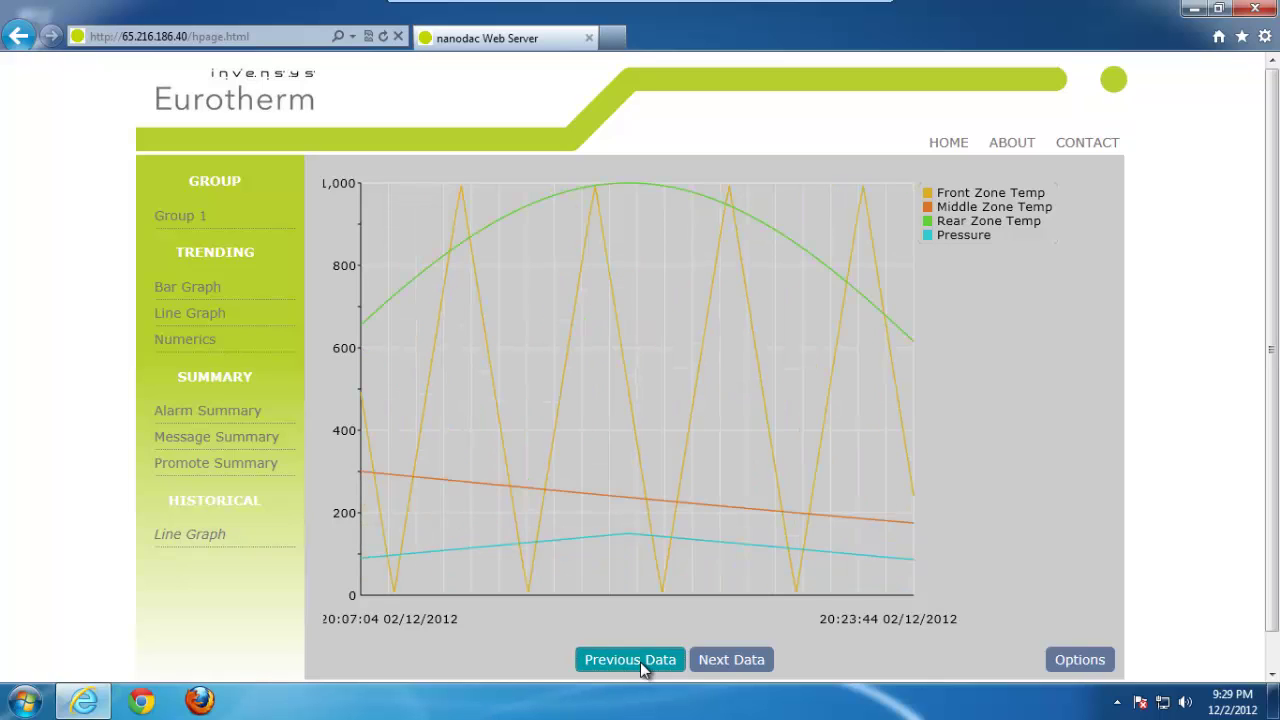
left_click(640, 662)
left_click(640, 662)
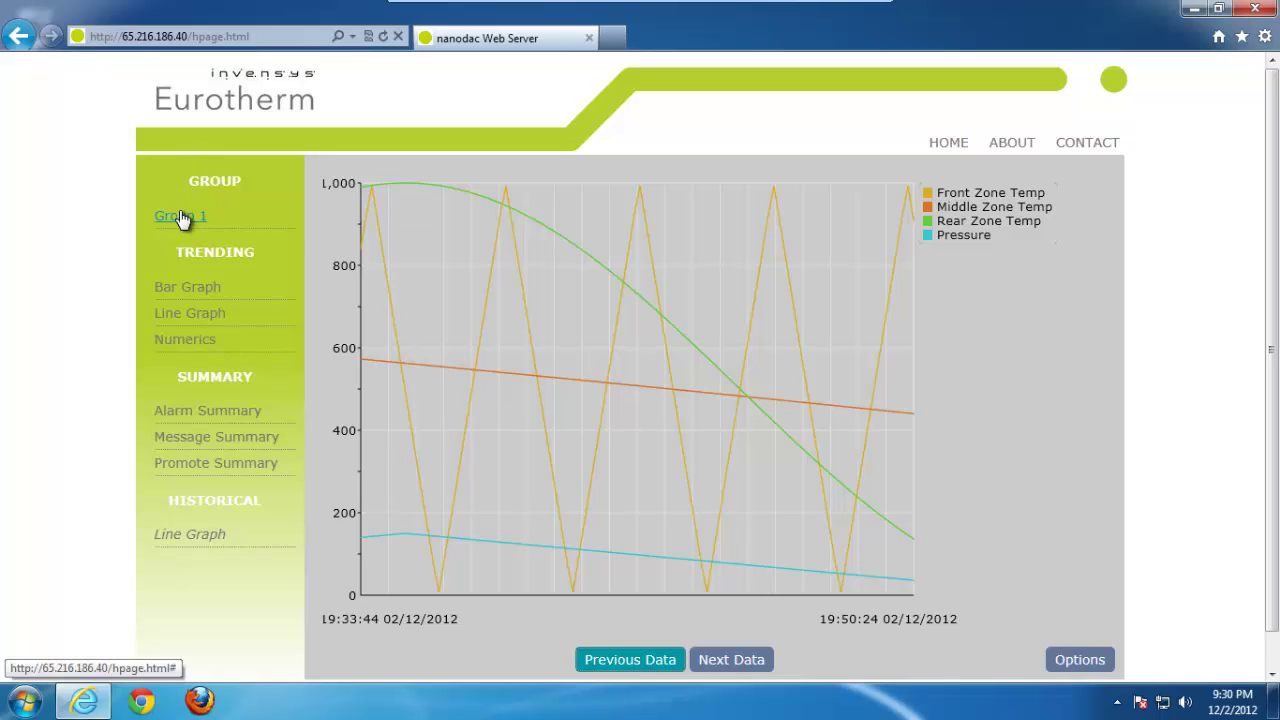
left_click(940, 147)
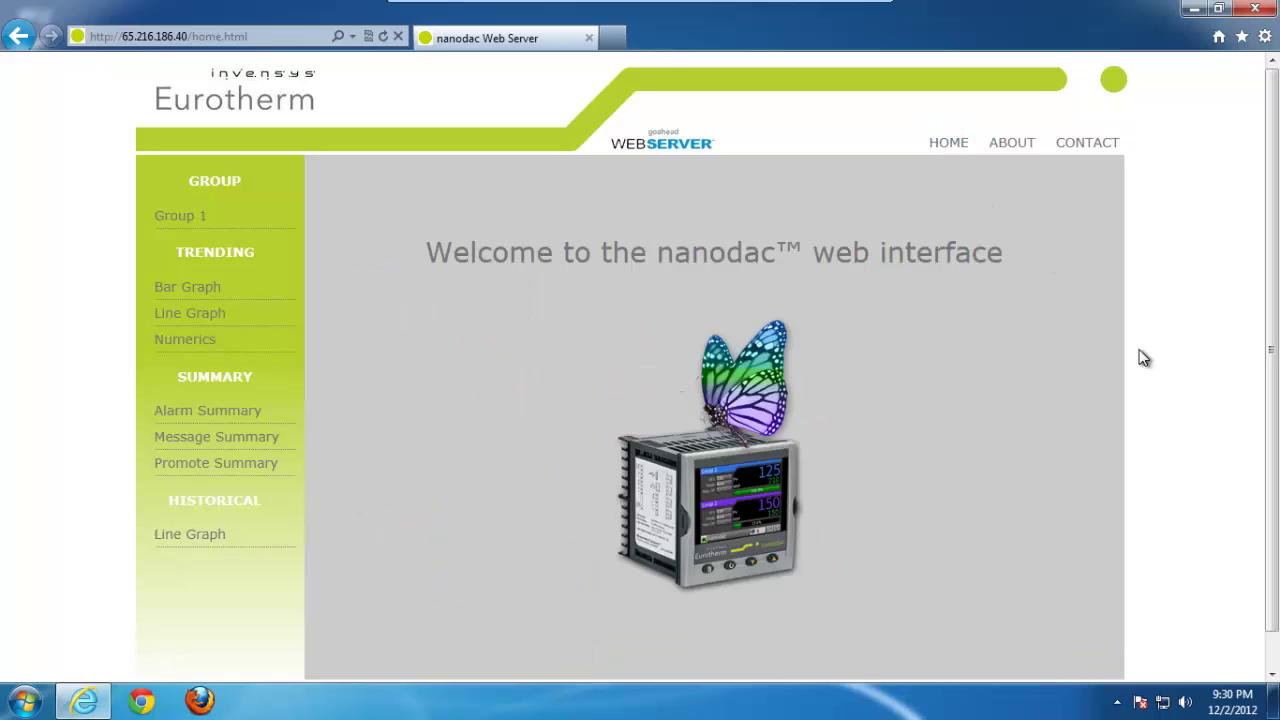
key("Num_Lock")
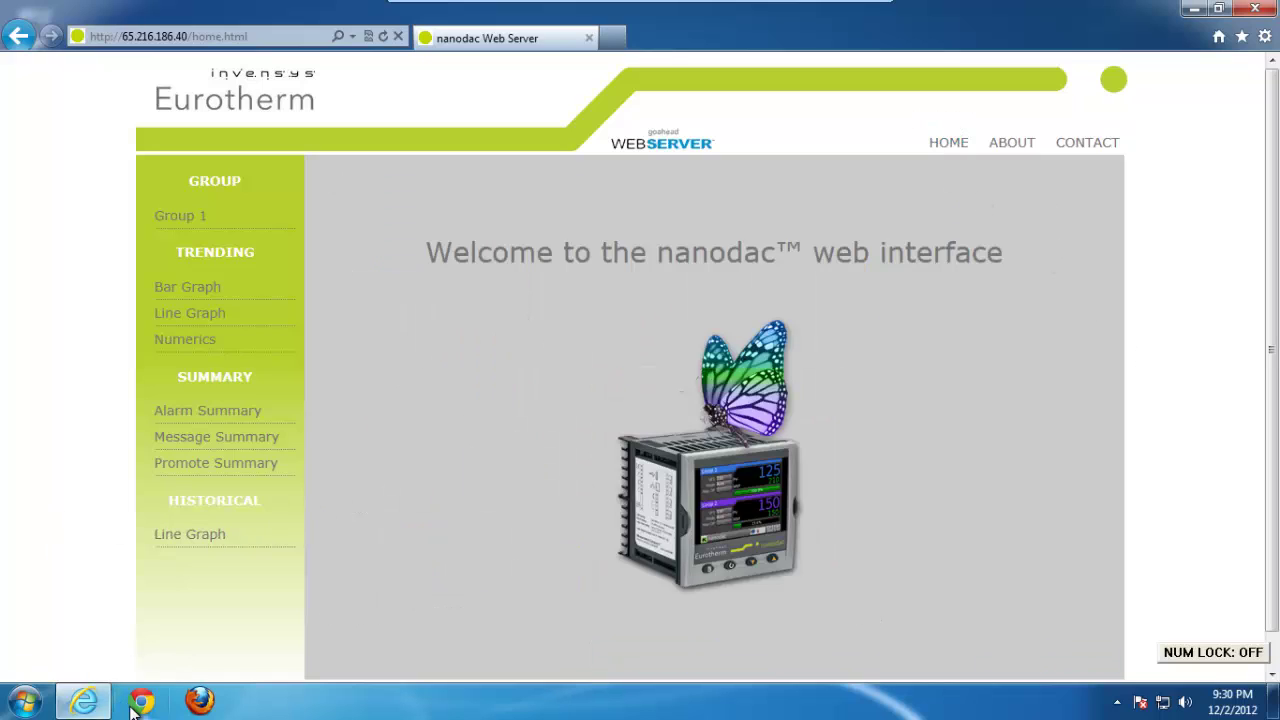
Step: In Chrome, open the nanodac Web Server bookmark, log in, and show the live Bar Graph
left_click(143, 702)
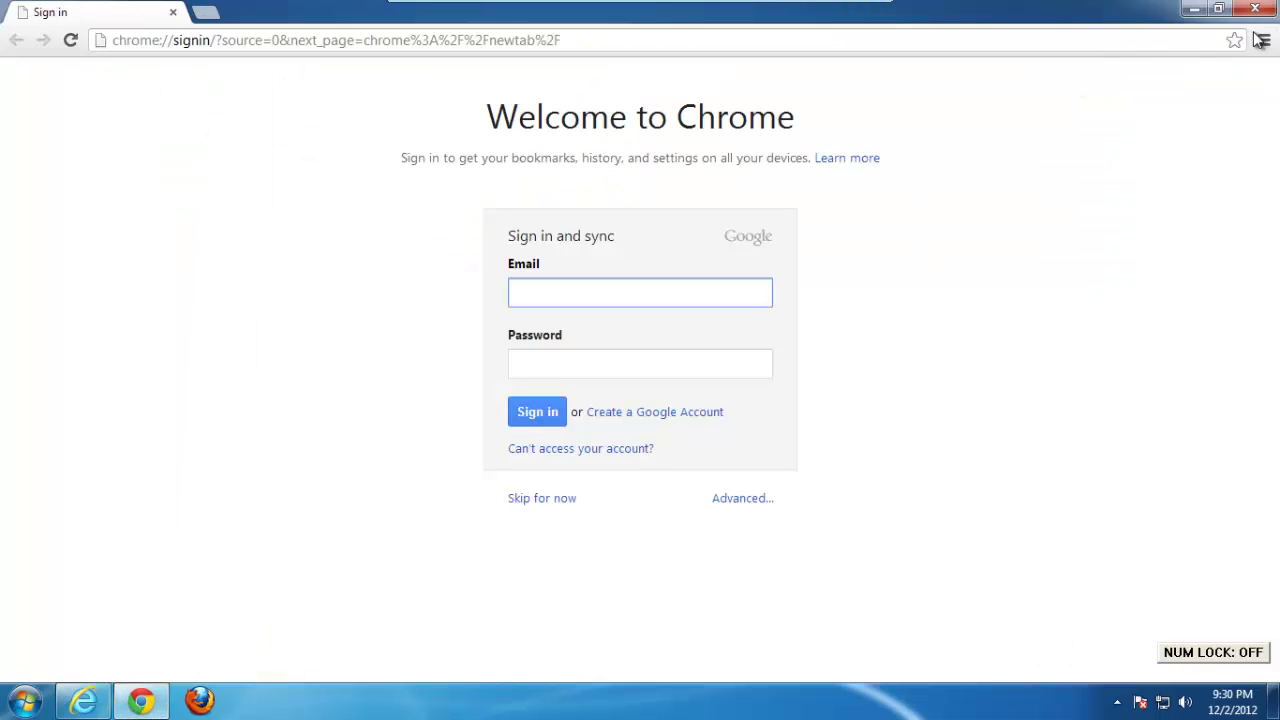
left_click(1263, 41)
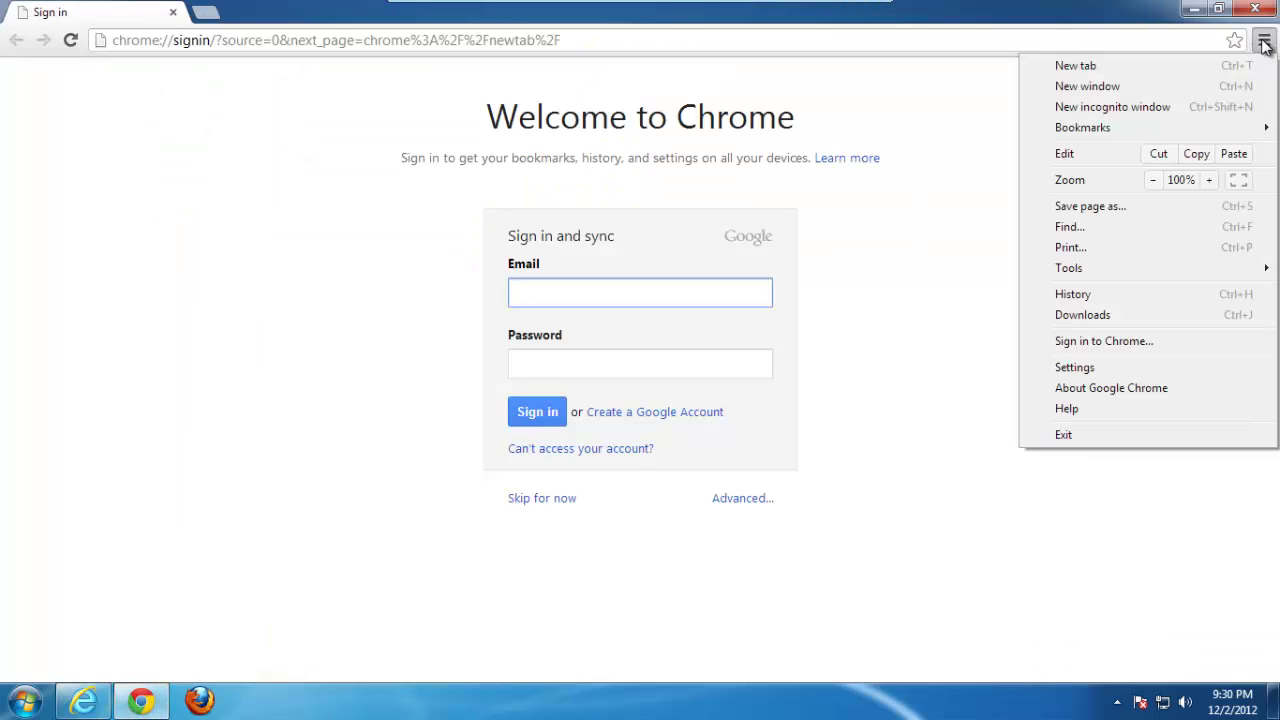
mouse_move(1090, 130)
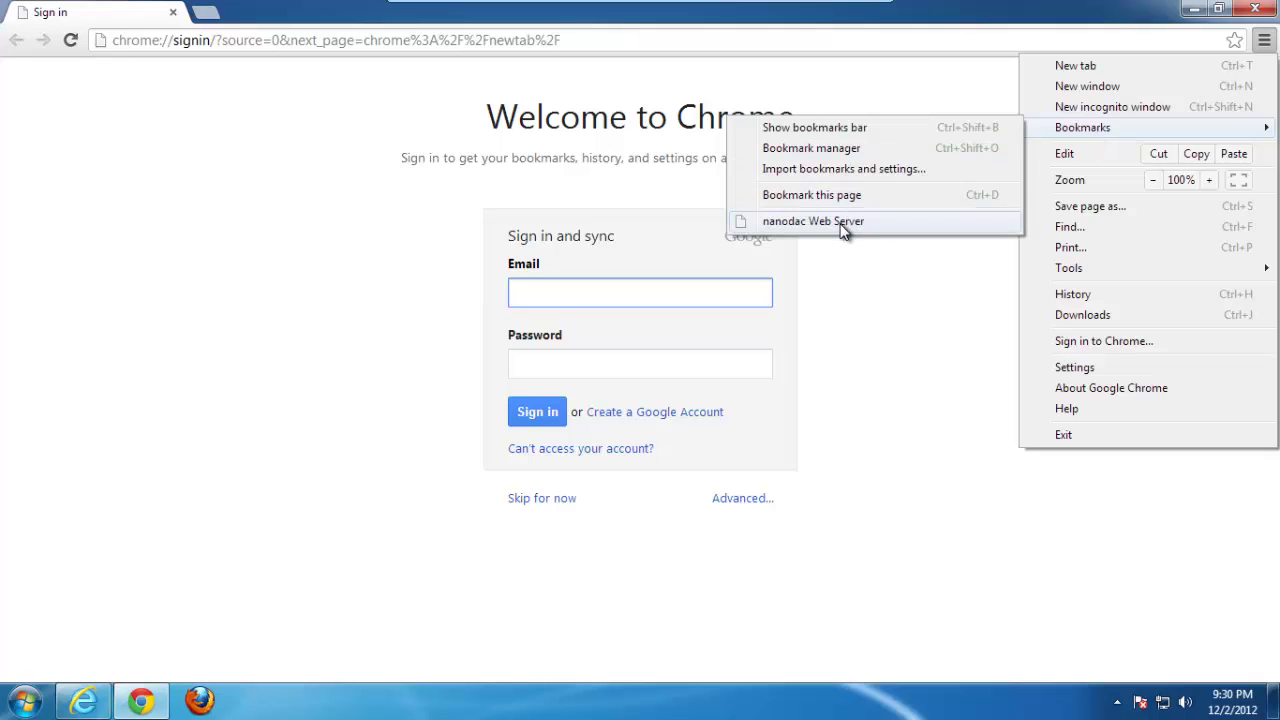
left_click(842, 224)
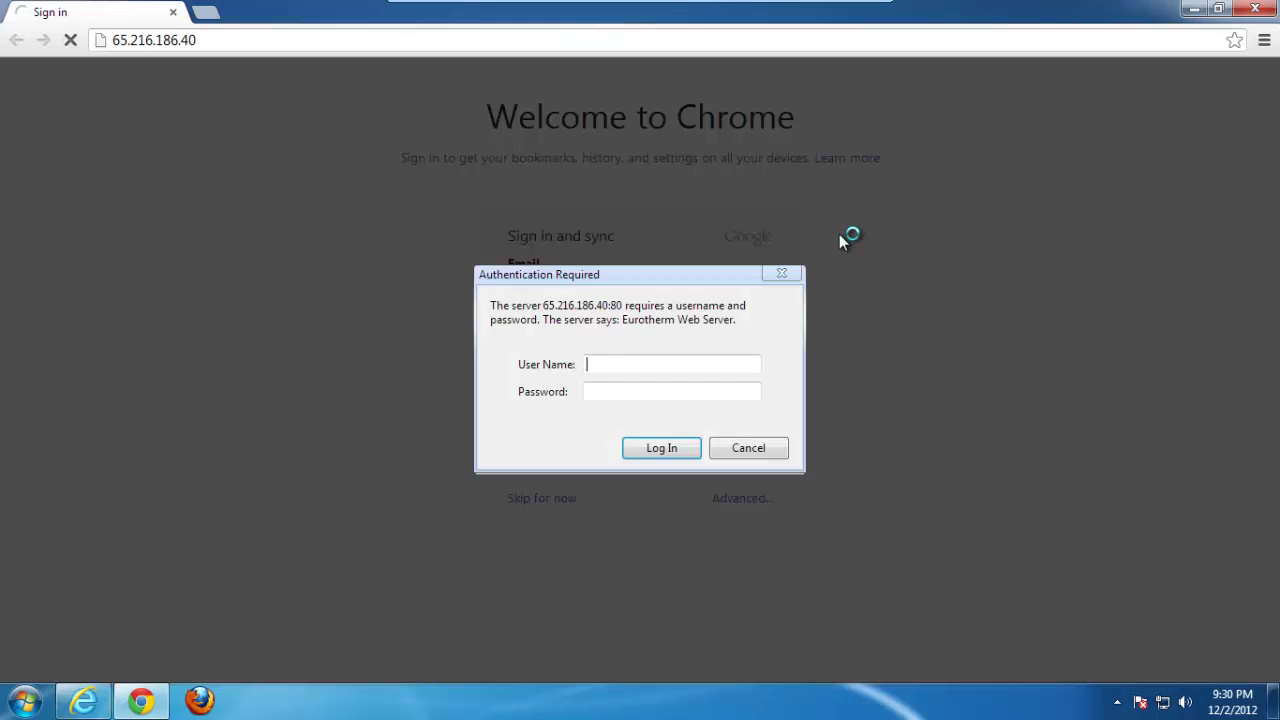
type("admin")
type("*****")
key("Return")
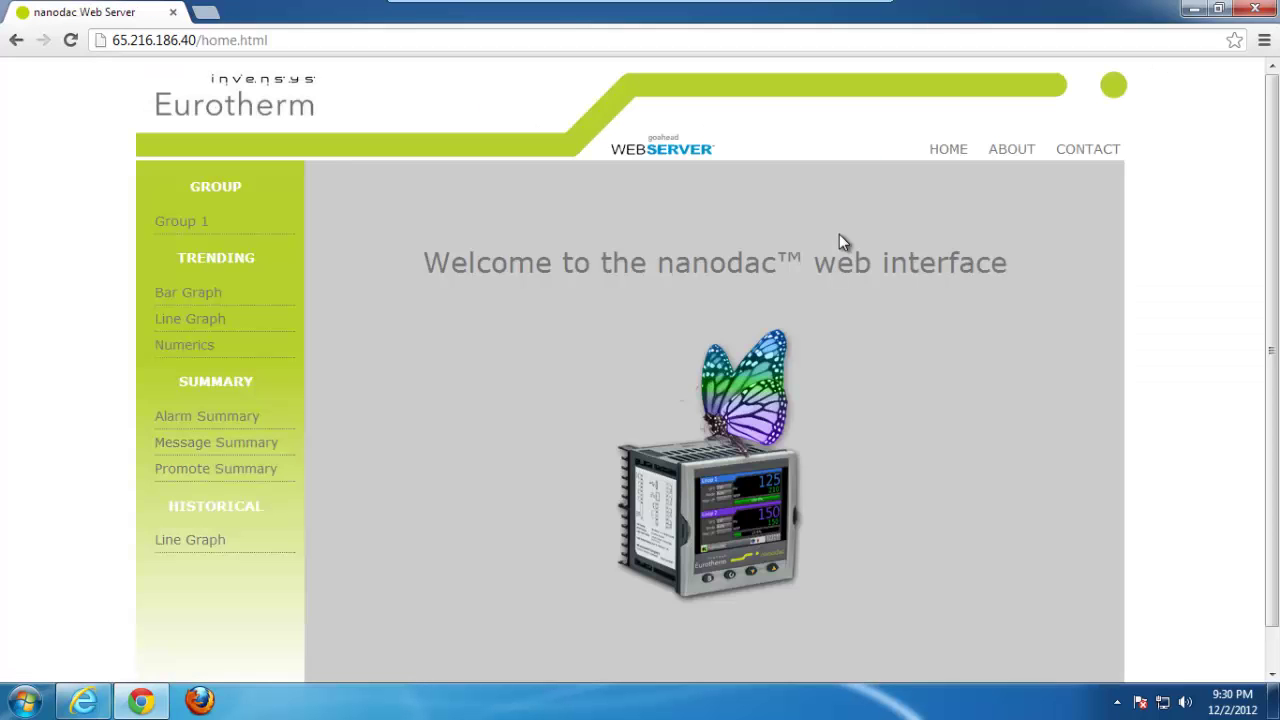
key("Num_Lock")
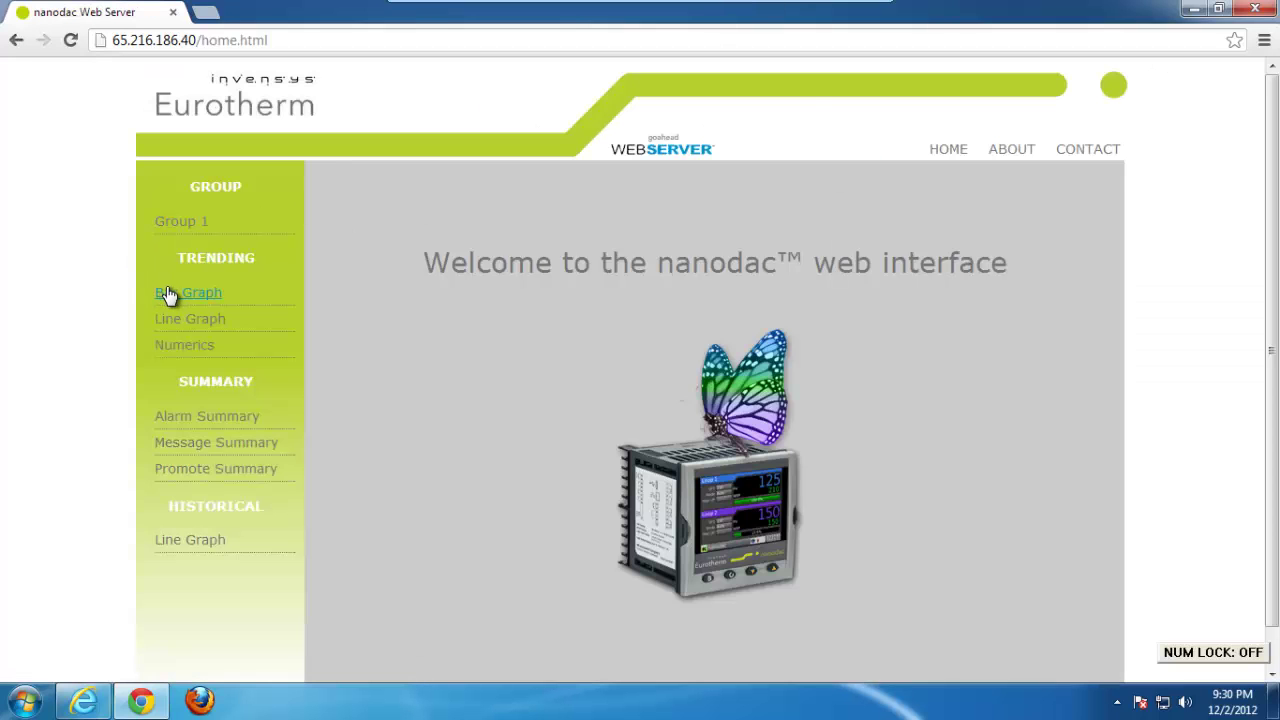
left_click(168, 293)
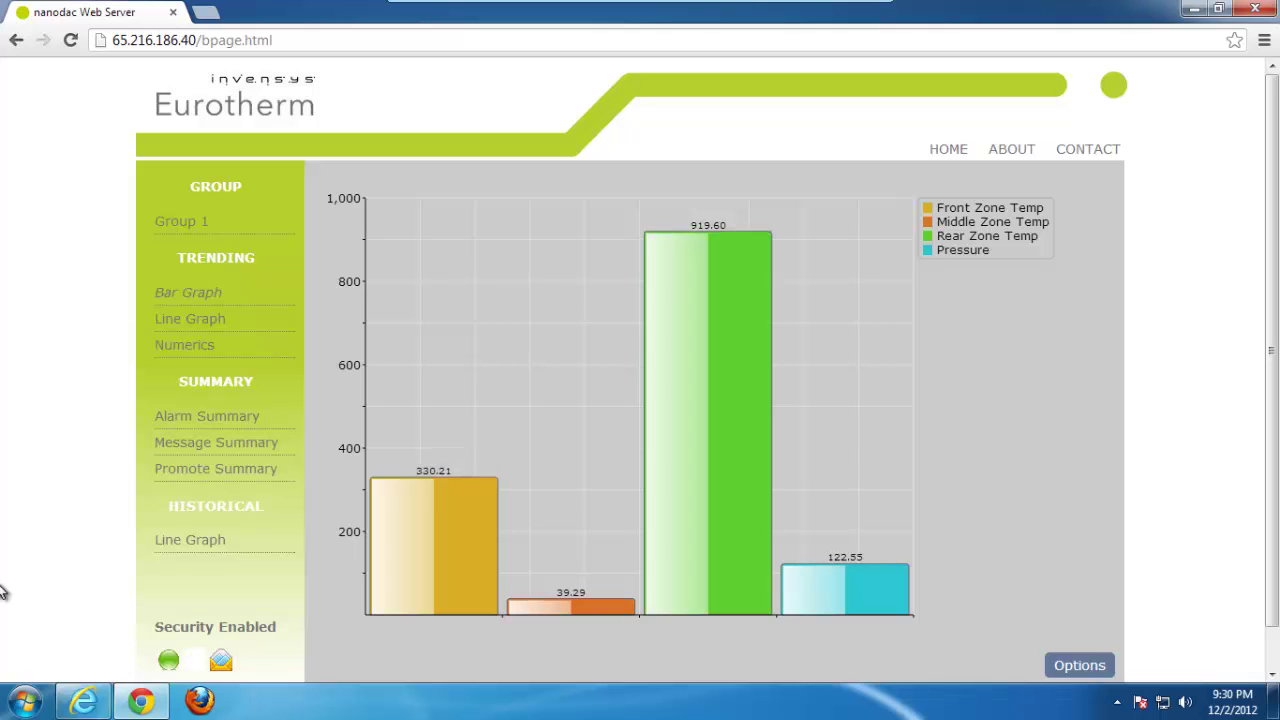
Step: In Firefox, open the nanodac bookmark, log in, remember the password, and show the Bar Graph
left_click(199, 700)
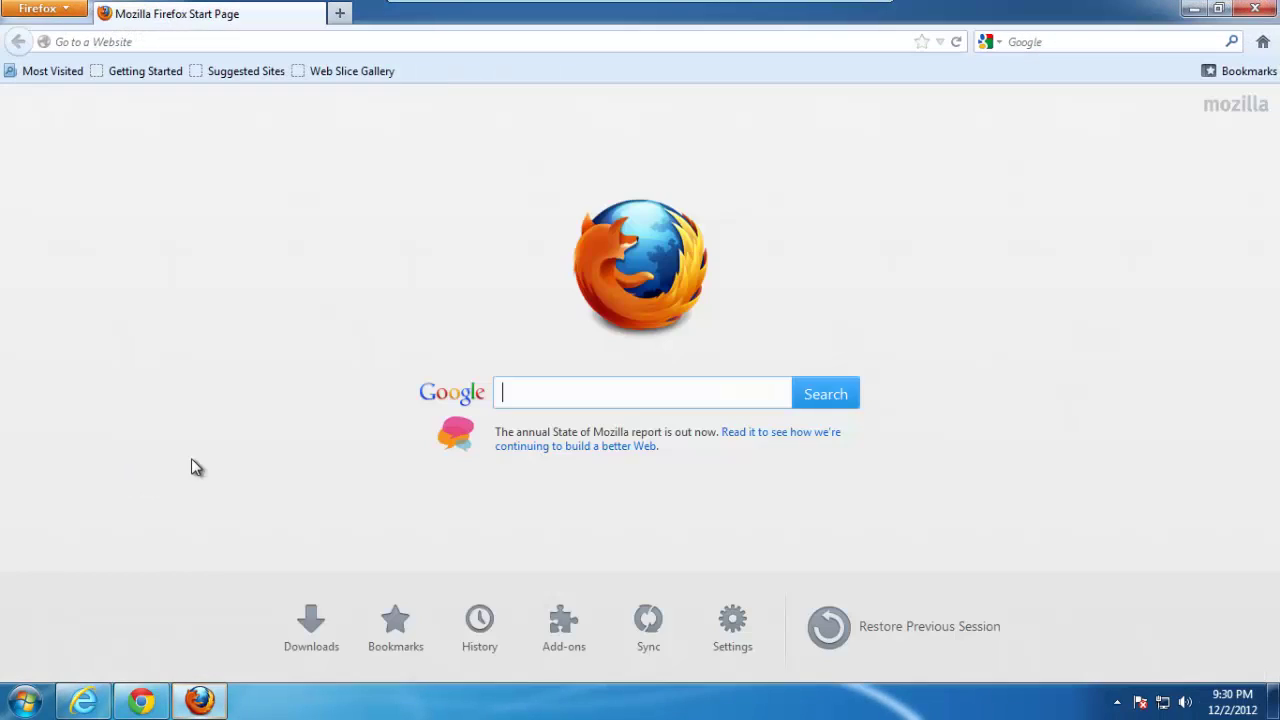
left_click(1245, 71)
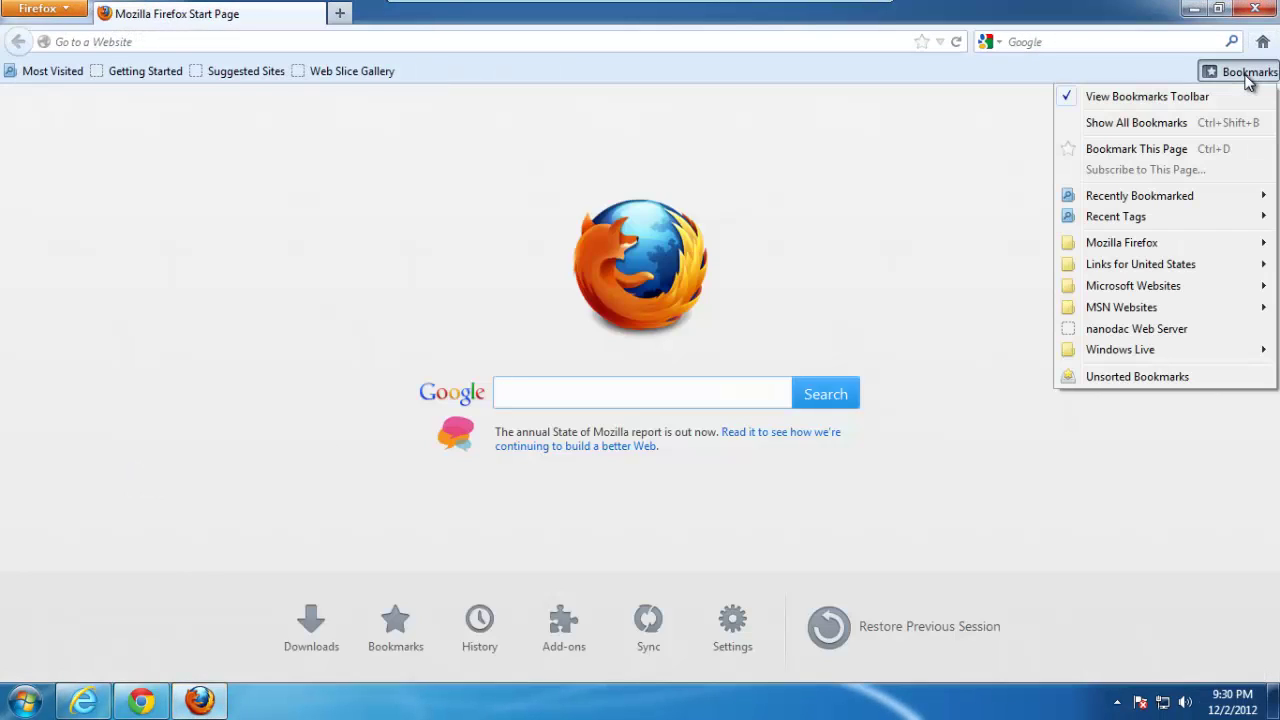
left_click(1134, 328)
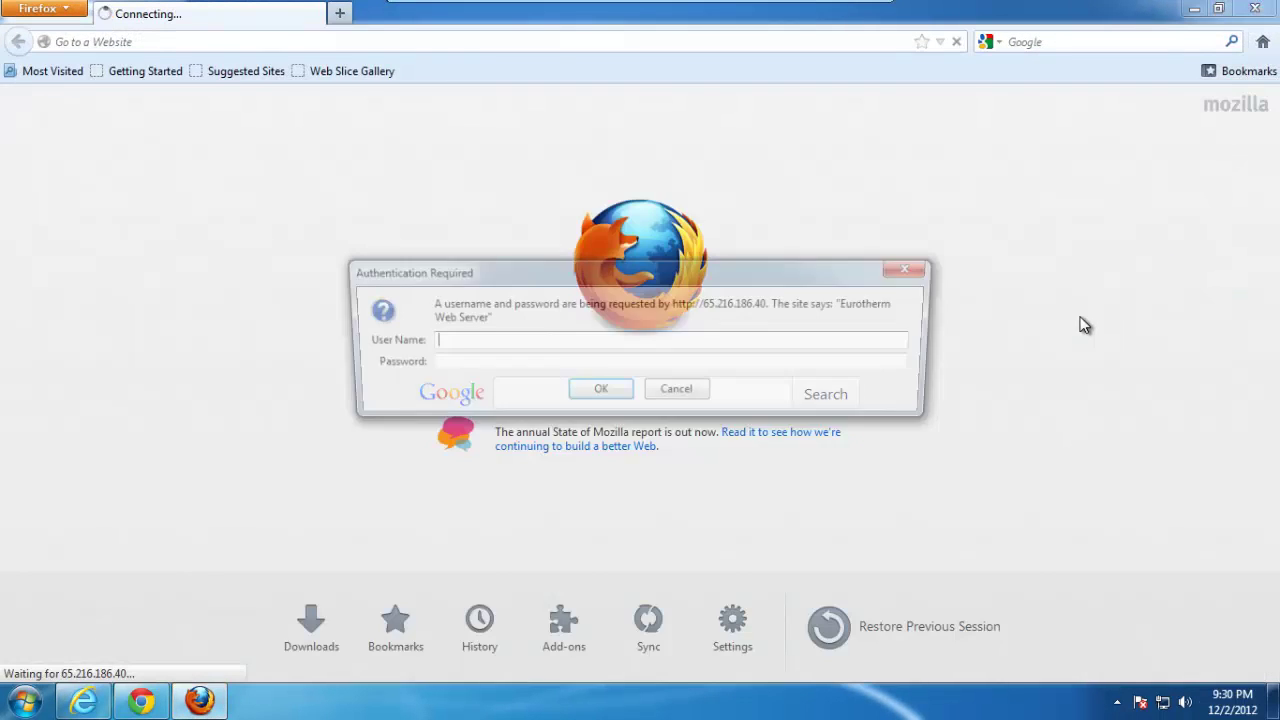
type("admin")
key("Tab")
type("*****")
key("Return")
key("Num_Lock")
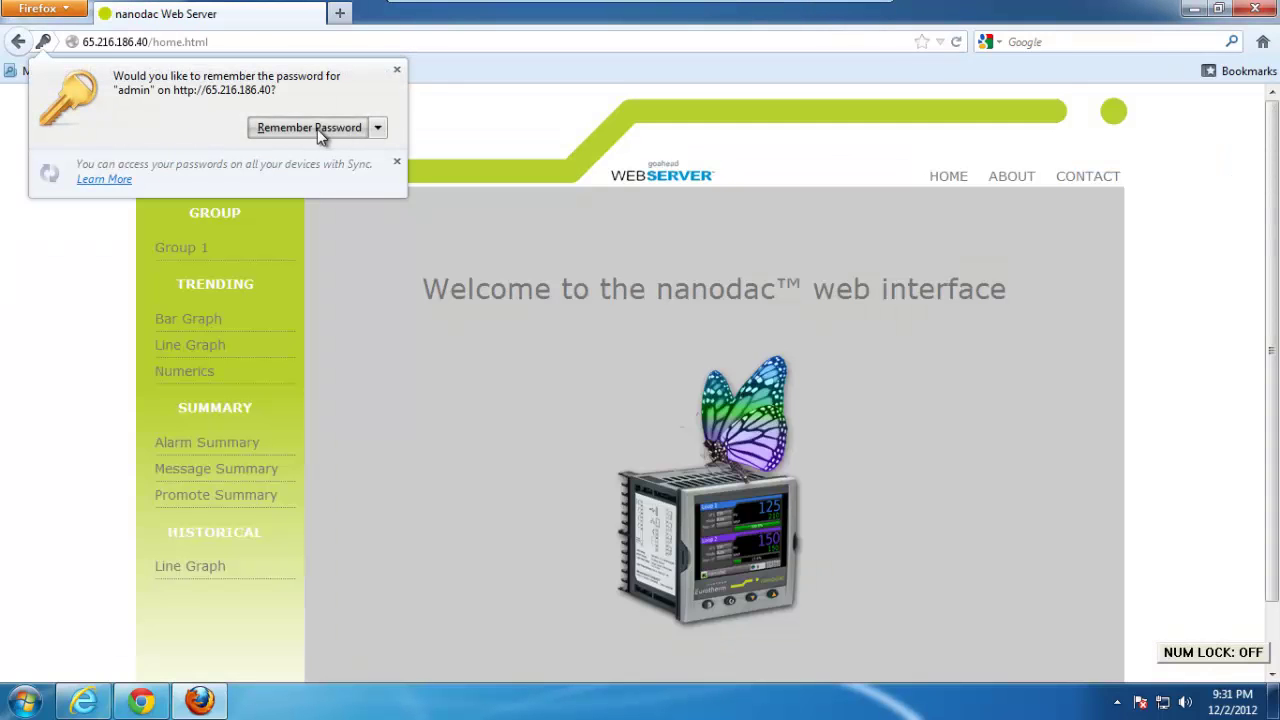
left_click(317, 129)
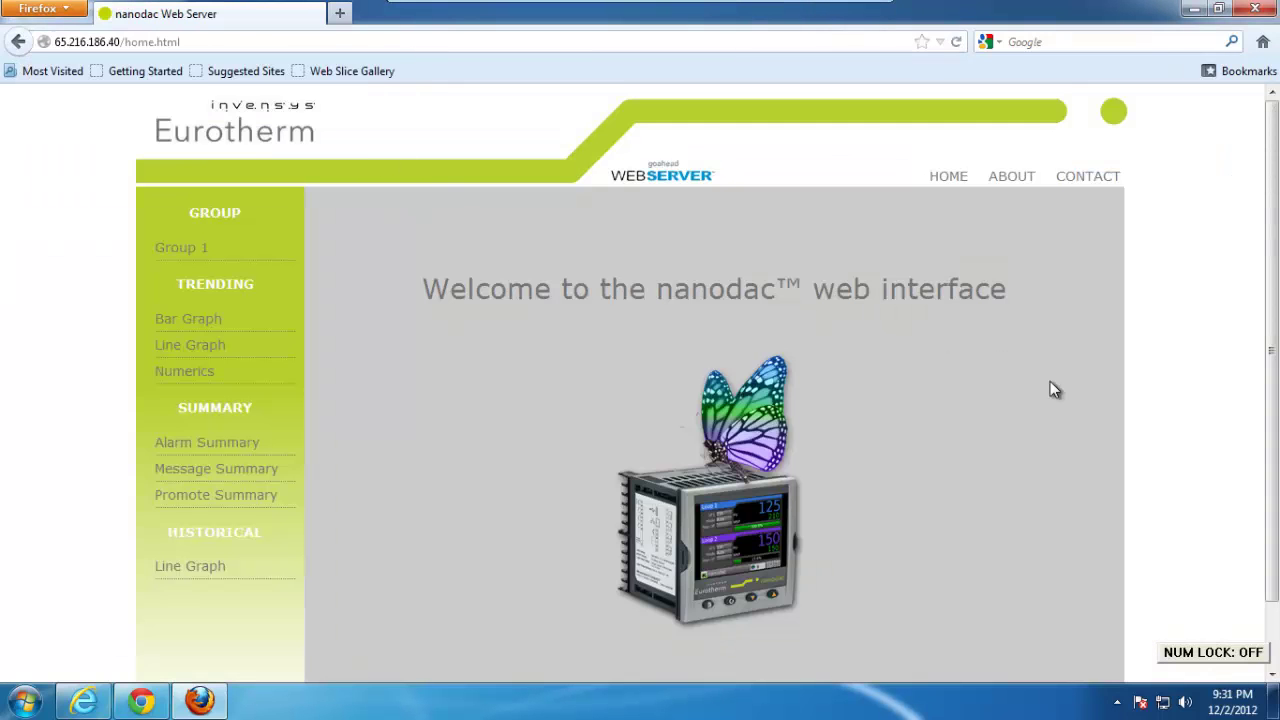
left_click(182, 322)
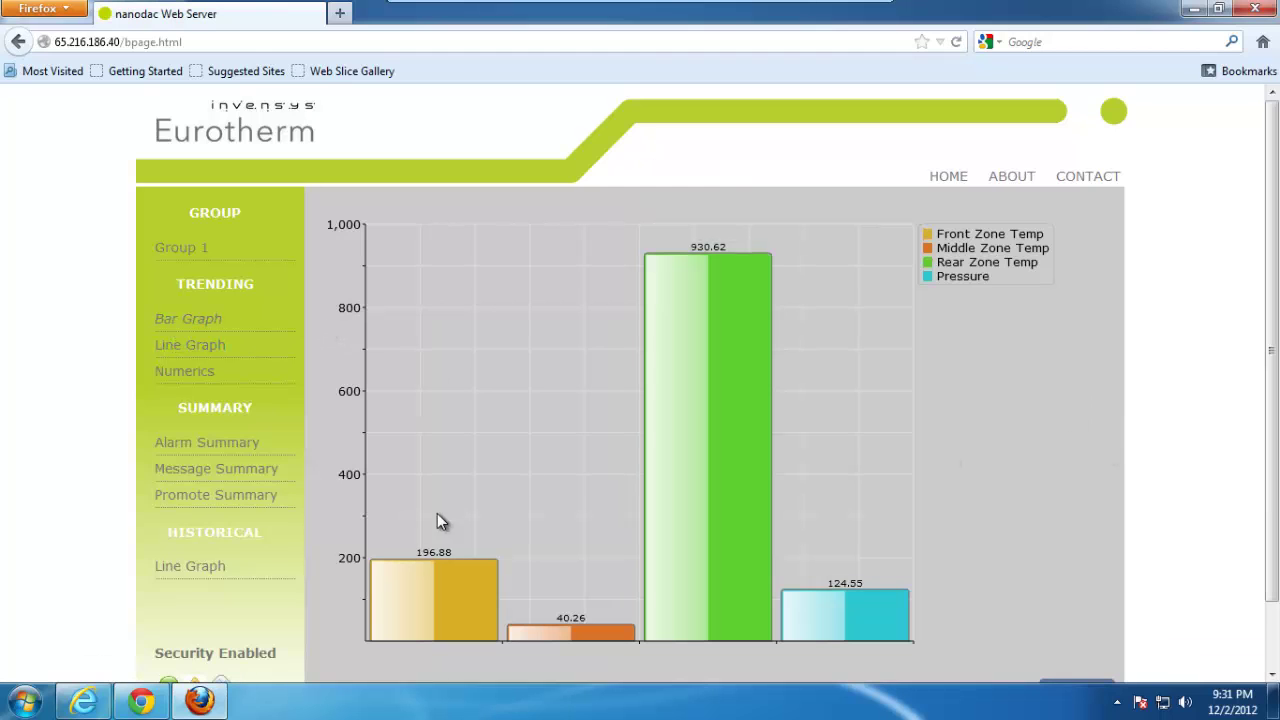
Step: Switch between the Internet Explorer, Chrome and Firefox windows, ending on Firefox's bar graph
left_click(77, 704)
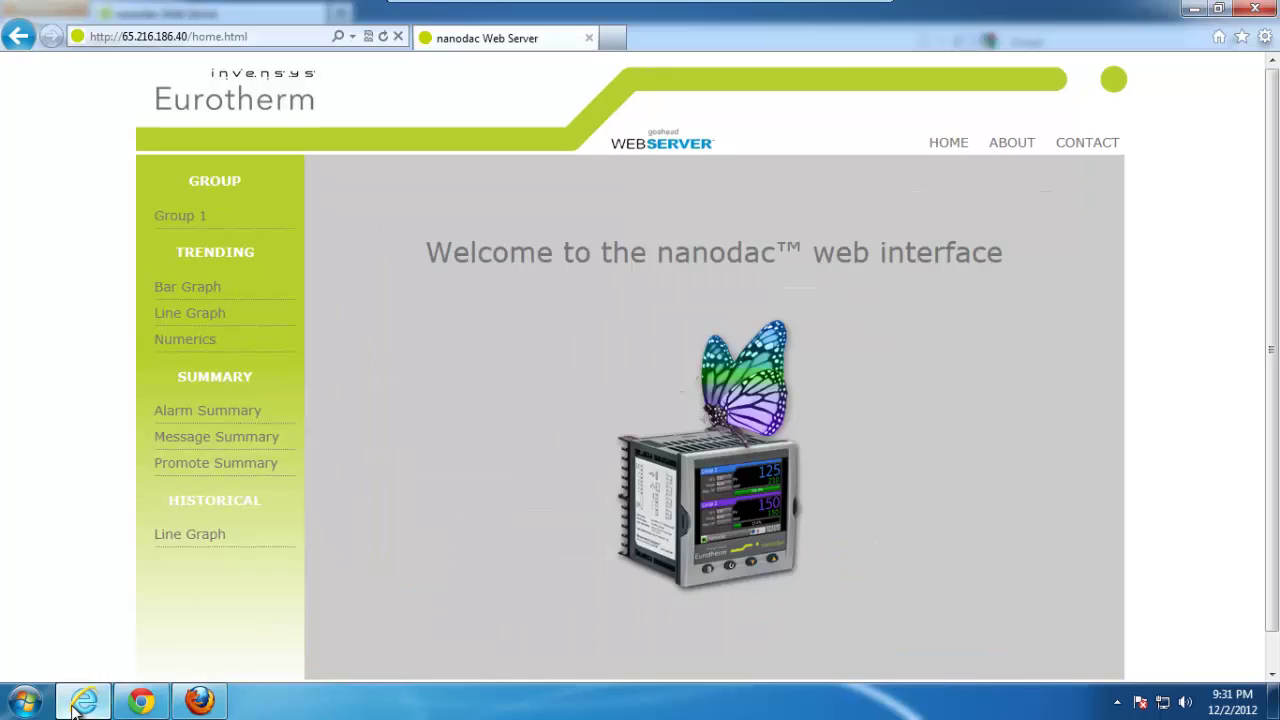
left_click(148, 702)
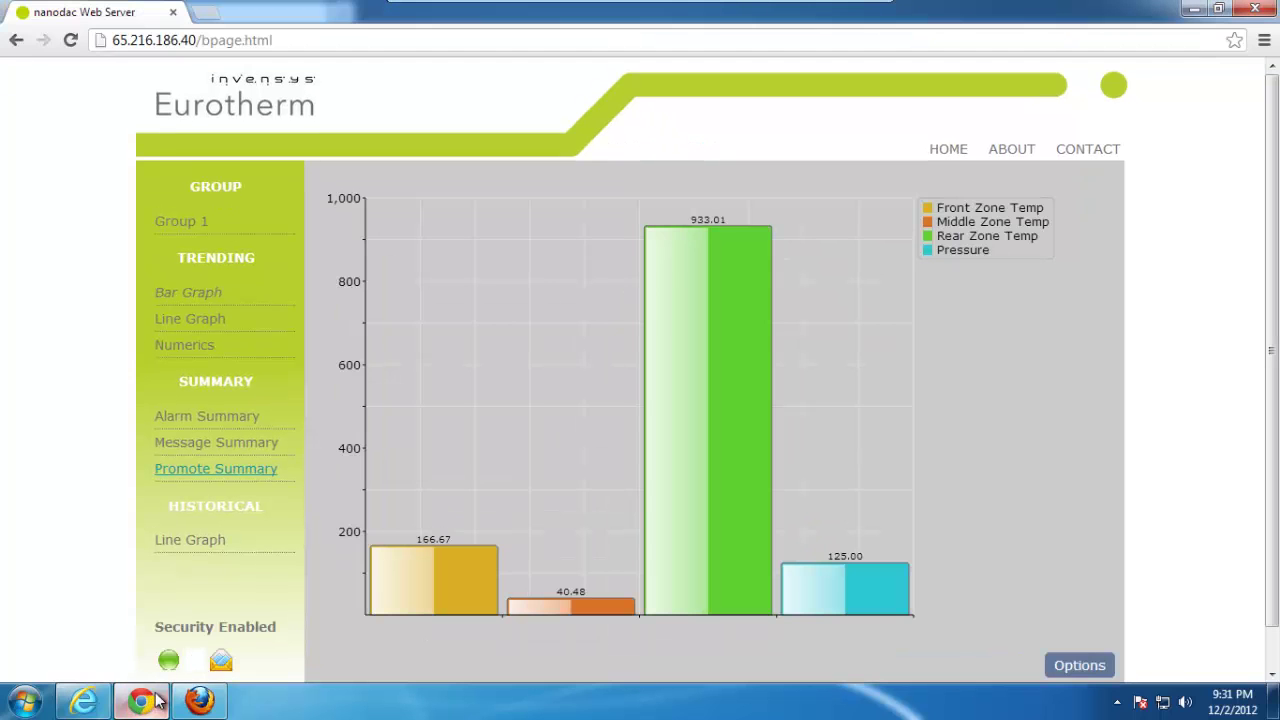
left_click(199, 702)
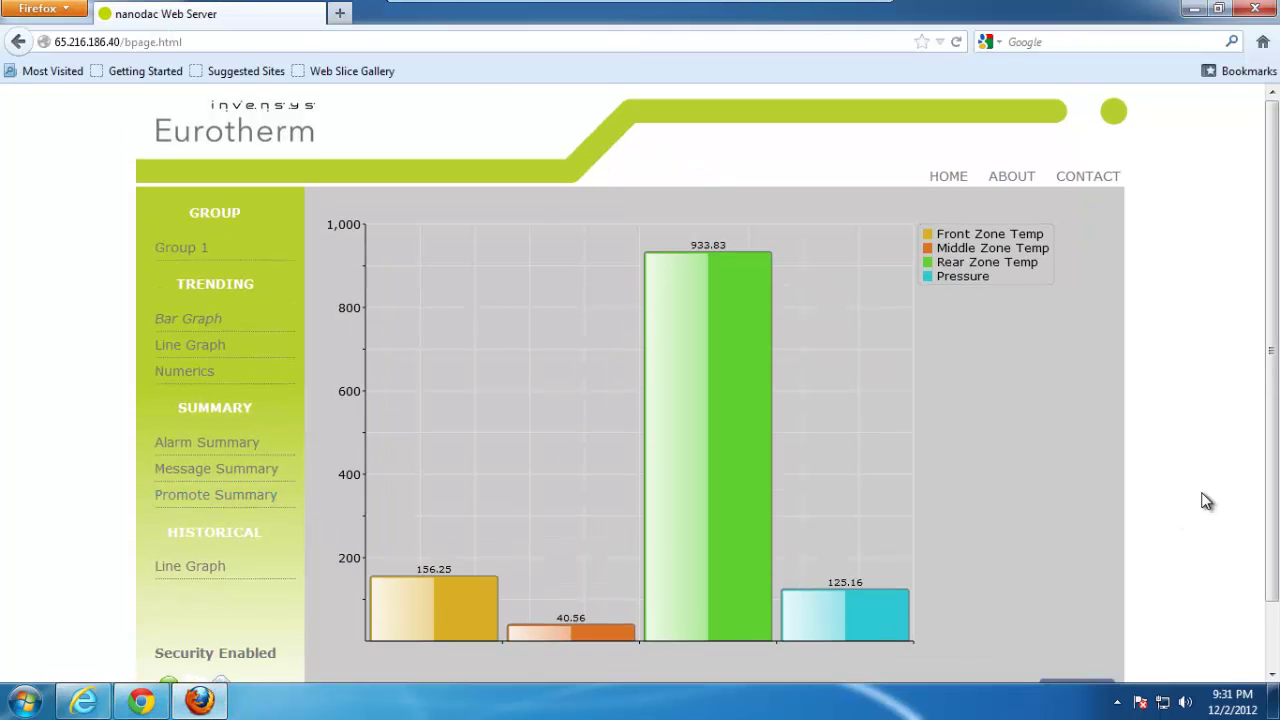